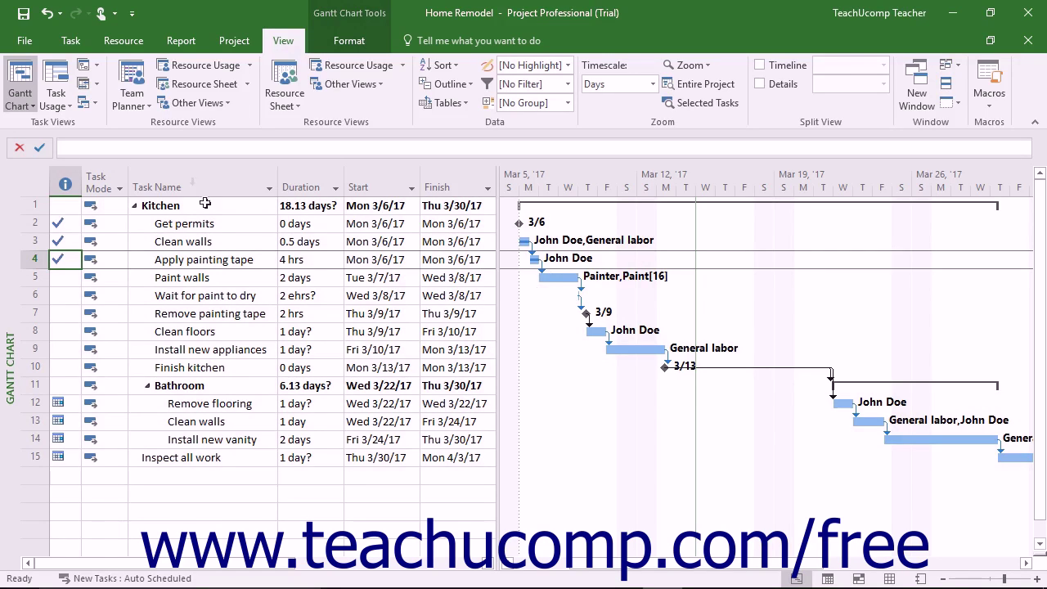
Step: Switch the Home Remodel project to the Network Diagram view and show its formatting options
left_click(85, 72)
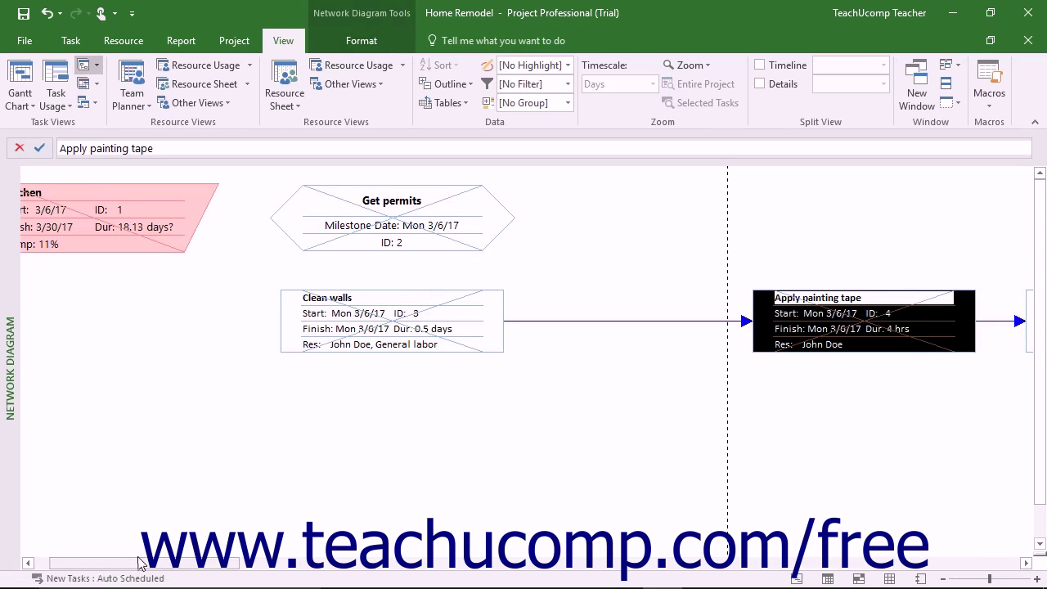
left_click_drag(138, 559, 255, 575)
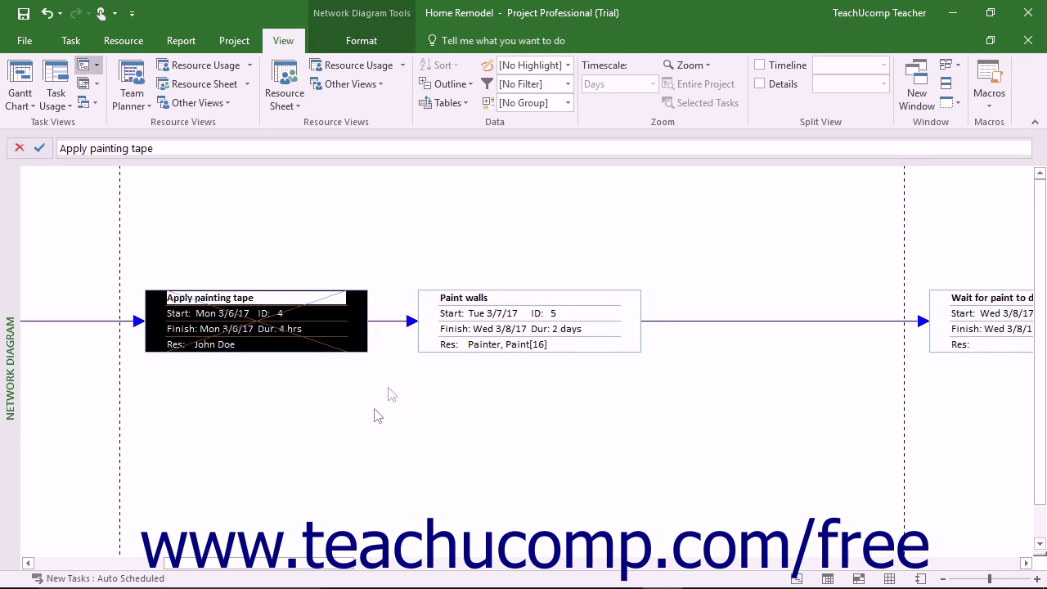
left_click(381, 49)
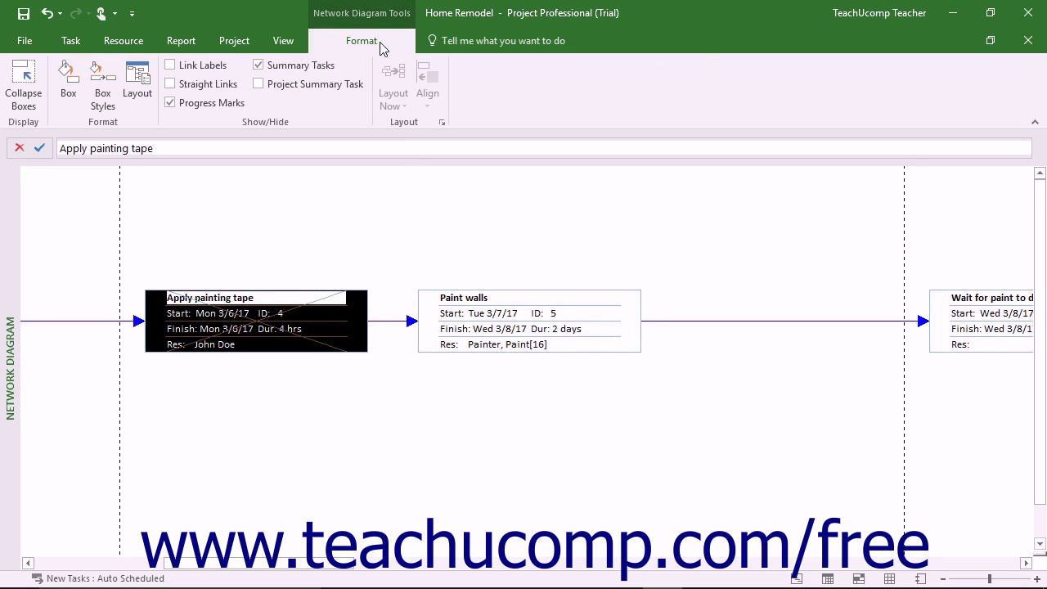
Step: Review the Task Information of the Paint walls task from its network diagram box
left_click(456, 317)
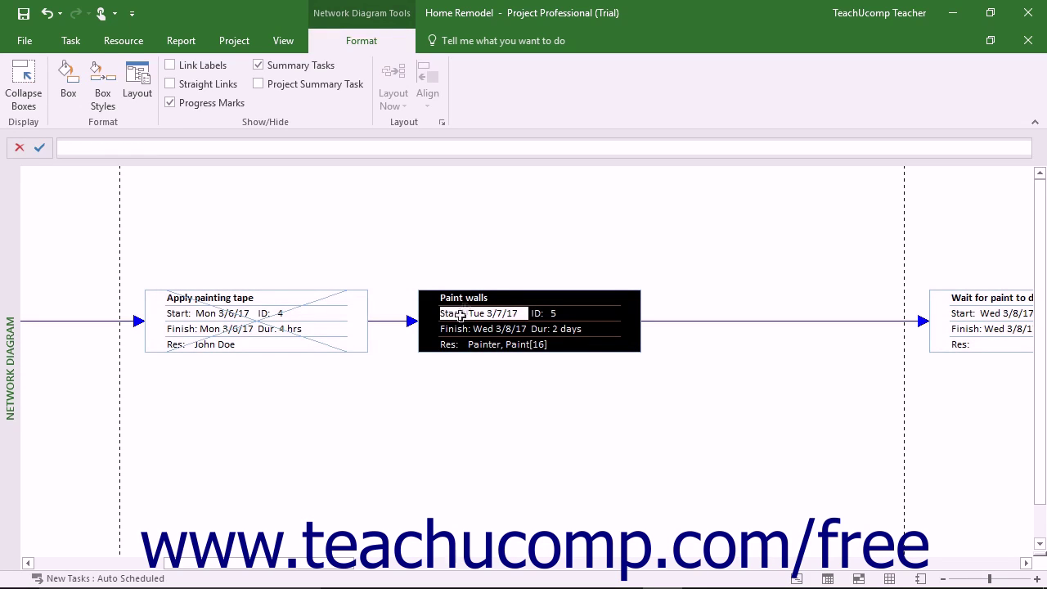
left_click(468, 299)
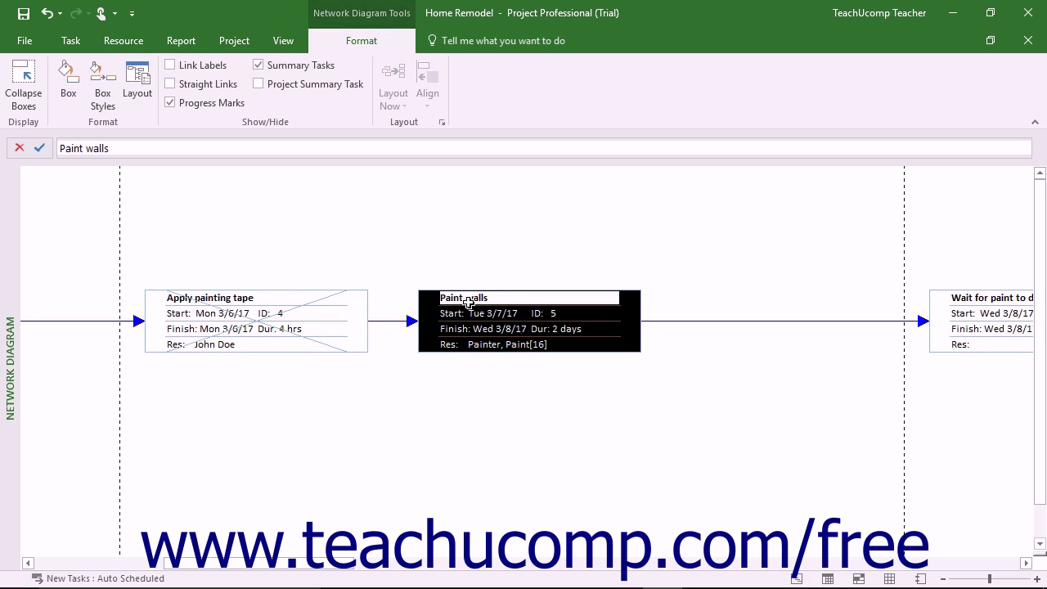
double_click(468, 302)
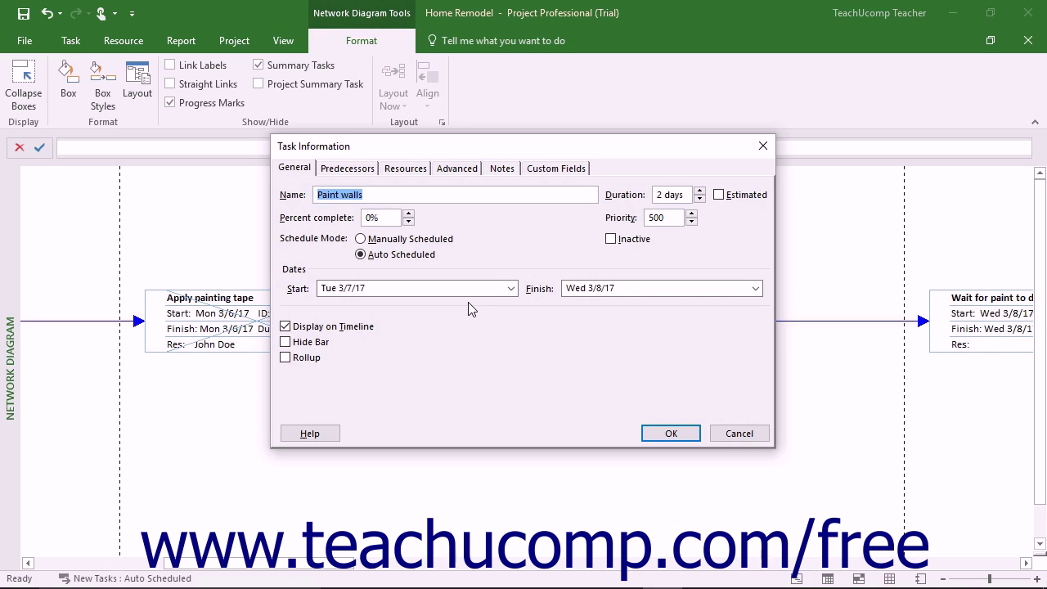
left_click(659, 435)
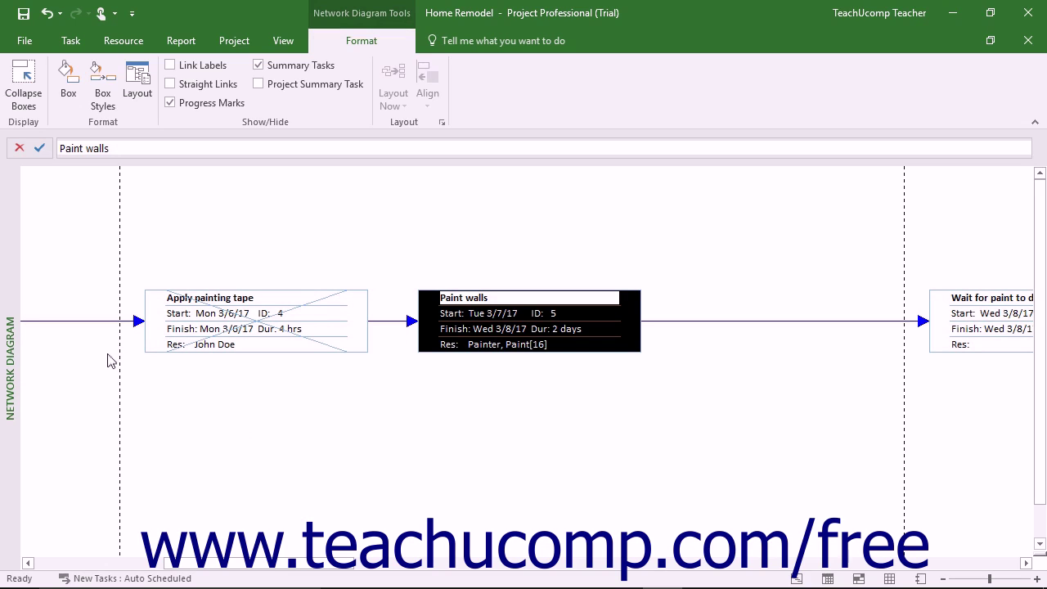
Step: Try drawing a standalone task box below Clean walls and a new task linked from Clean walls, undoing each one
left_click_drag(277, 396, 391, 463)
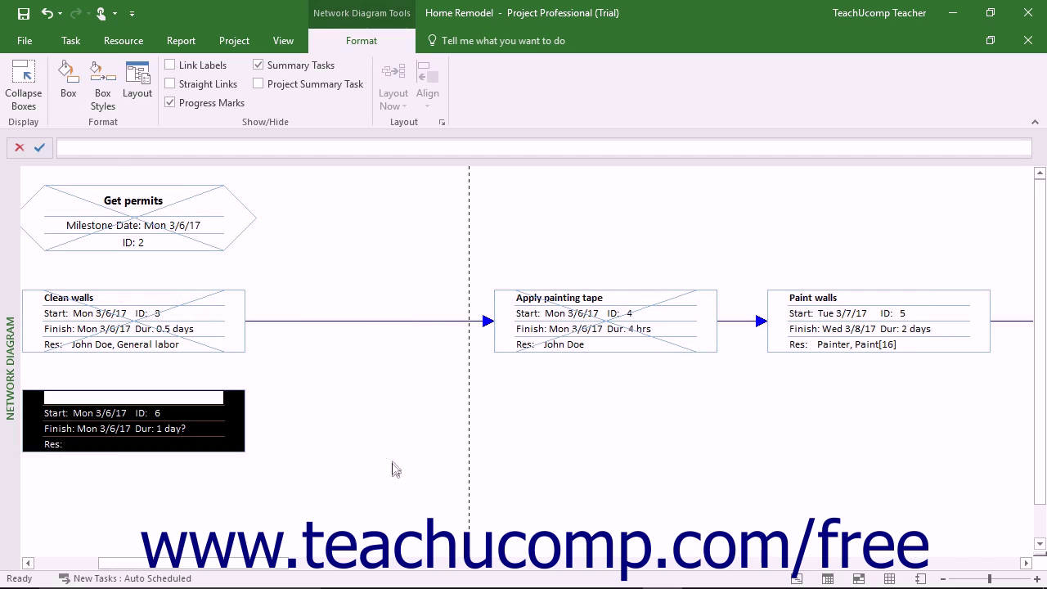
left_click(48, 13)
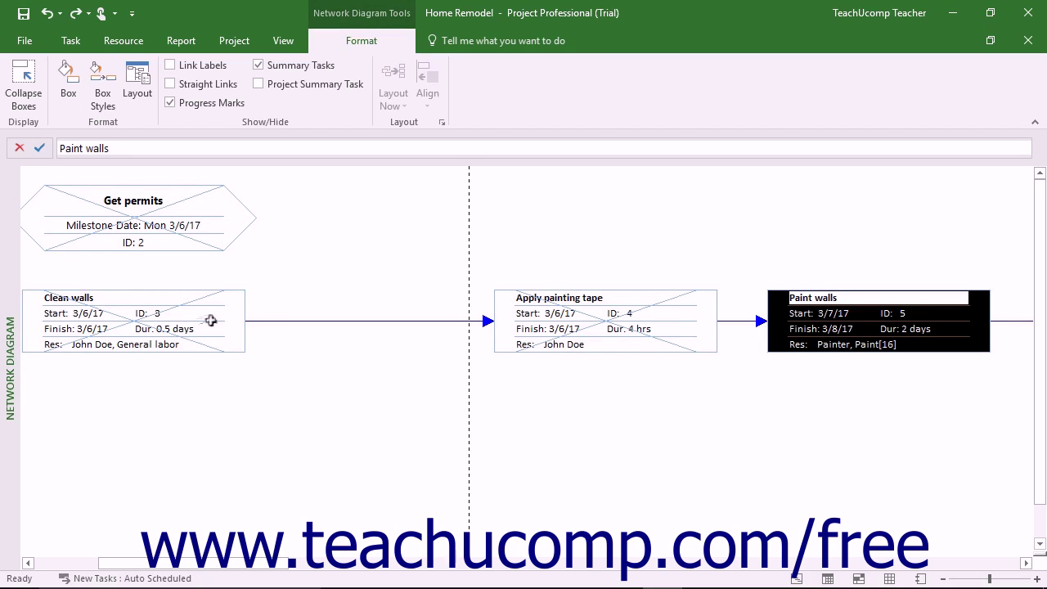
left_click_drag(211, 321, 323, 456)
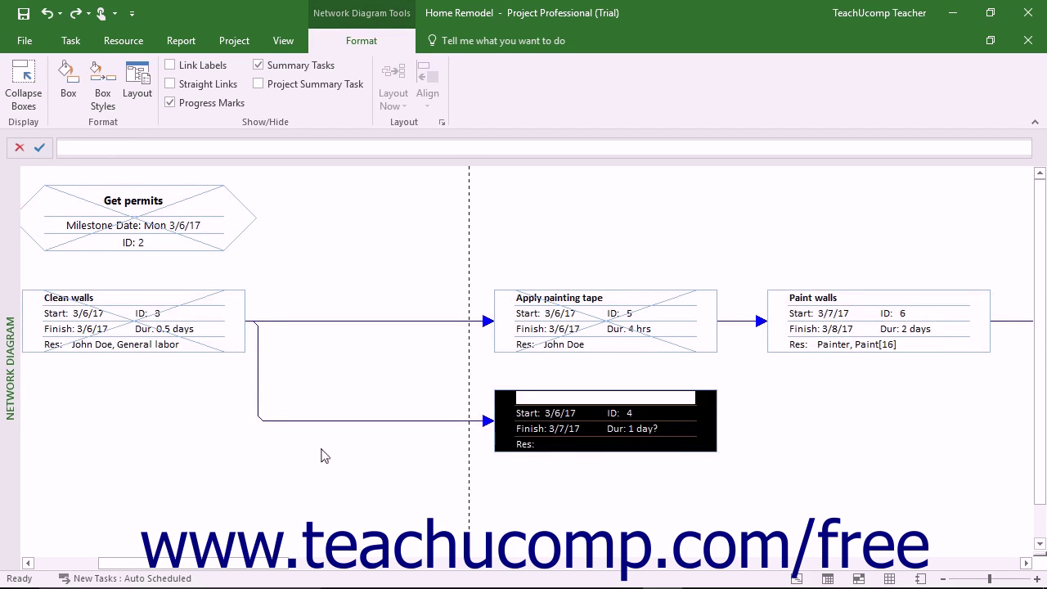
left_click(46, 13)
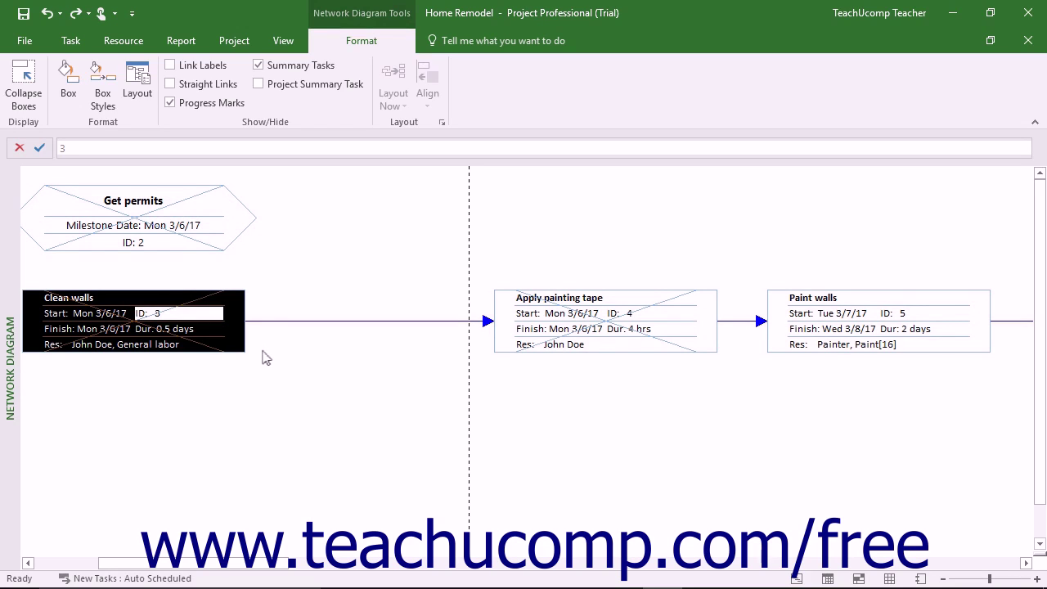
Step: Collapse the network diagram boxes to show only task IDs, and expand them again
left_click(33, 92)
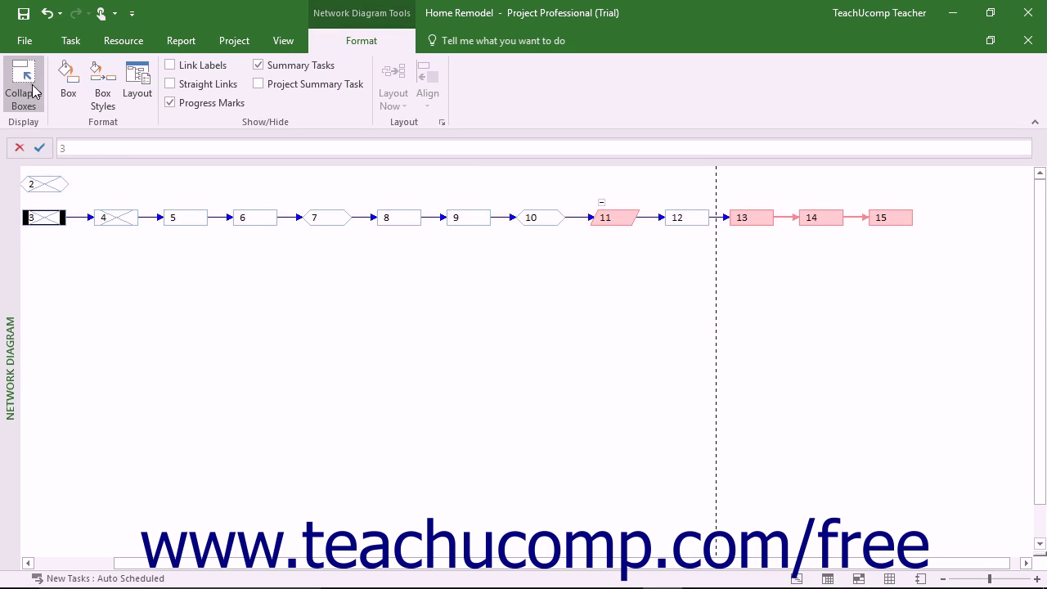
left_click(33, 91)
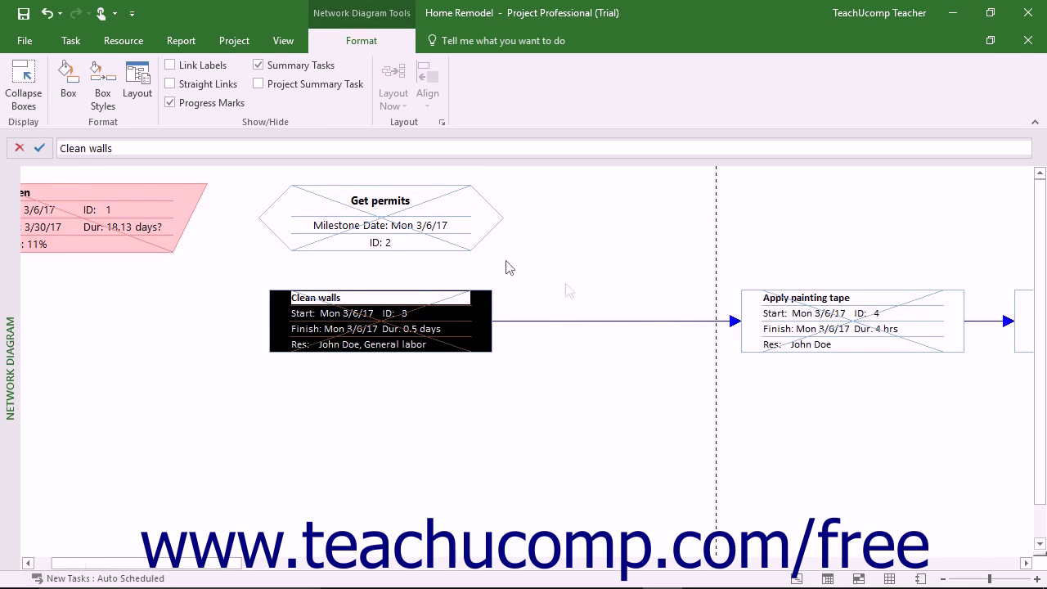
Step: Format the Paint walls box with the Cost data template and show vertical gridlines
left_click(1023, 338)
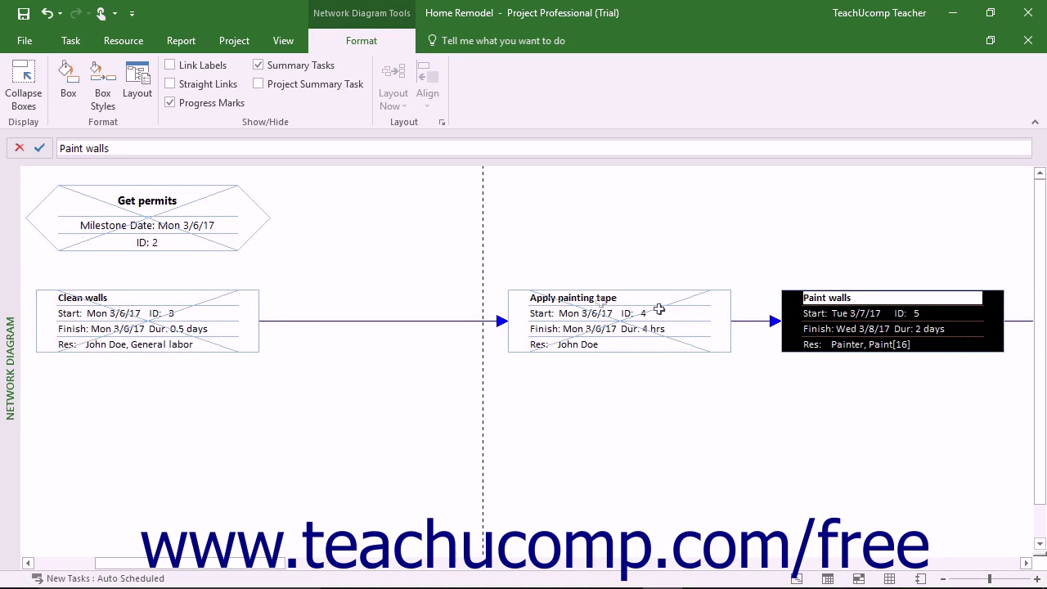
left_click(69, 82)
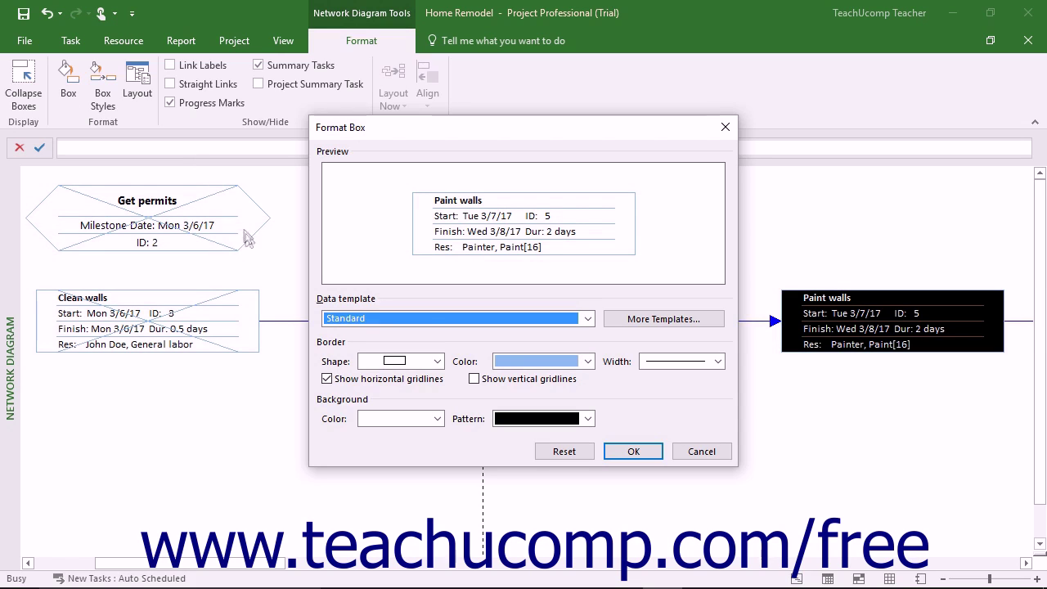
left_click(588, 319)
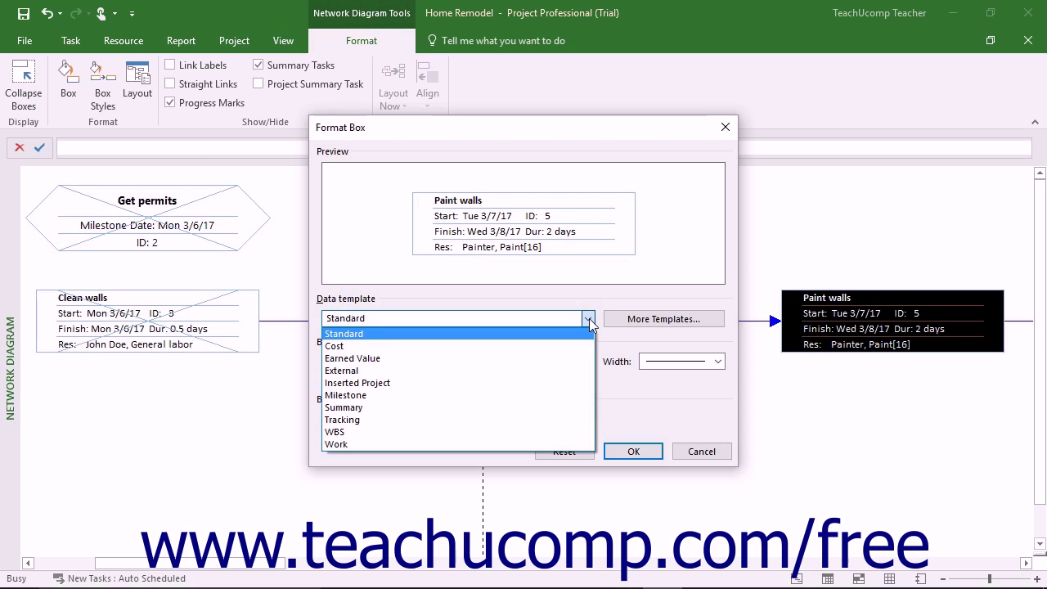
left_click(520, 346)
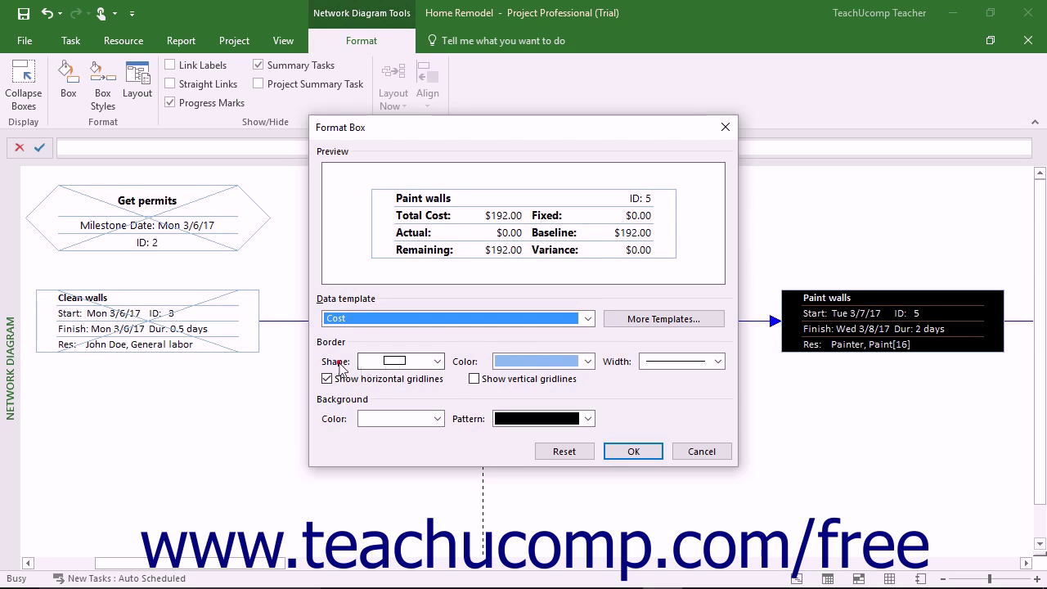
left_click(466, 364)
left_click(613, 366)
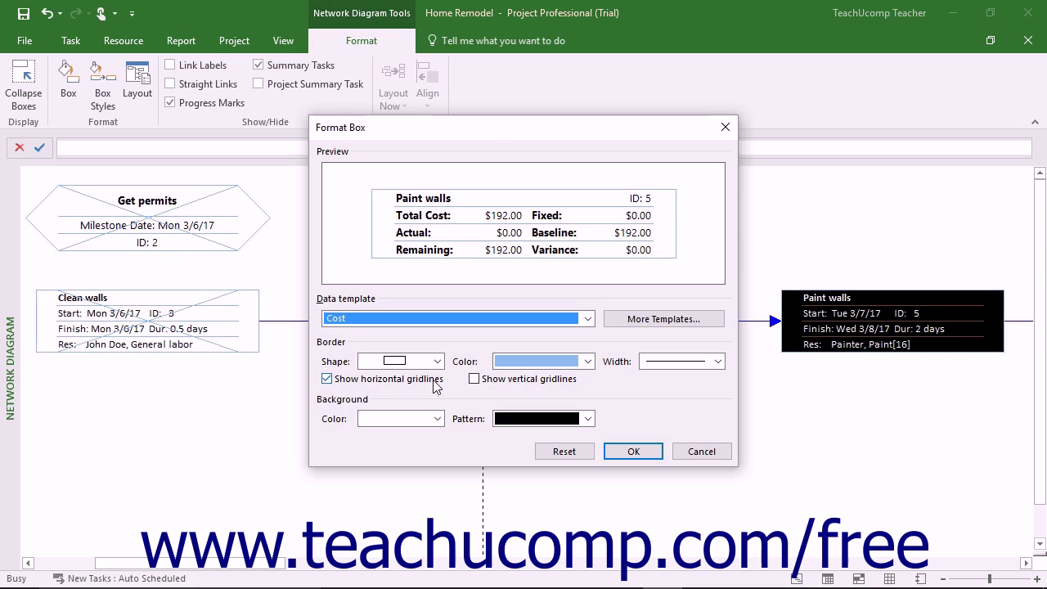
left_click(478, 381)
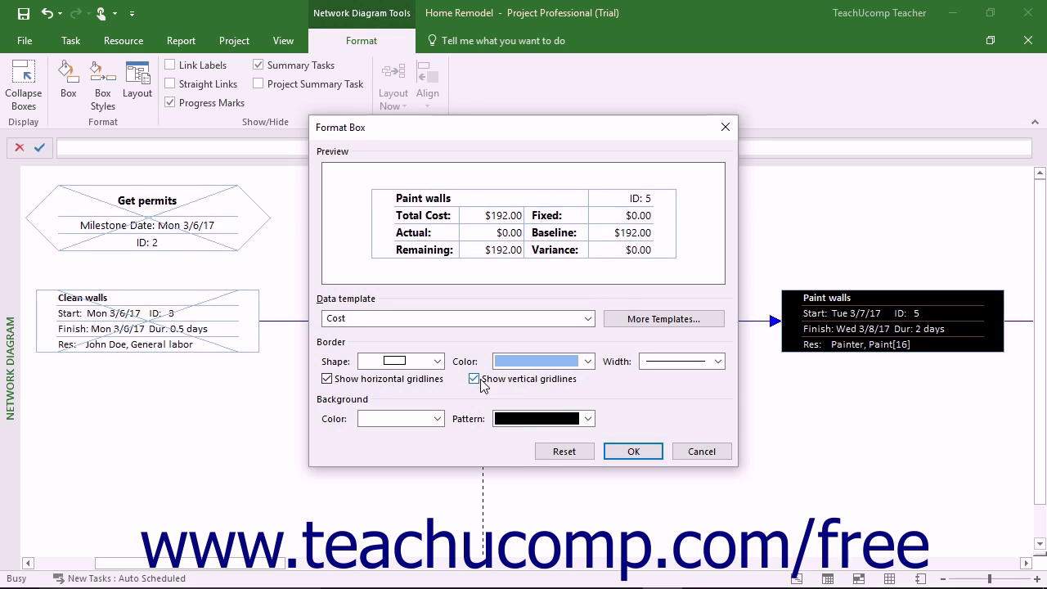
left_click(437, 419)
left_click(439, 419)
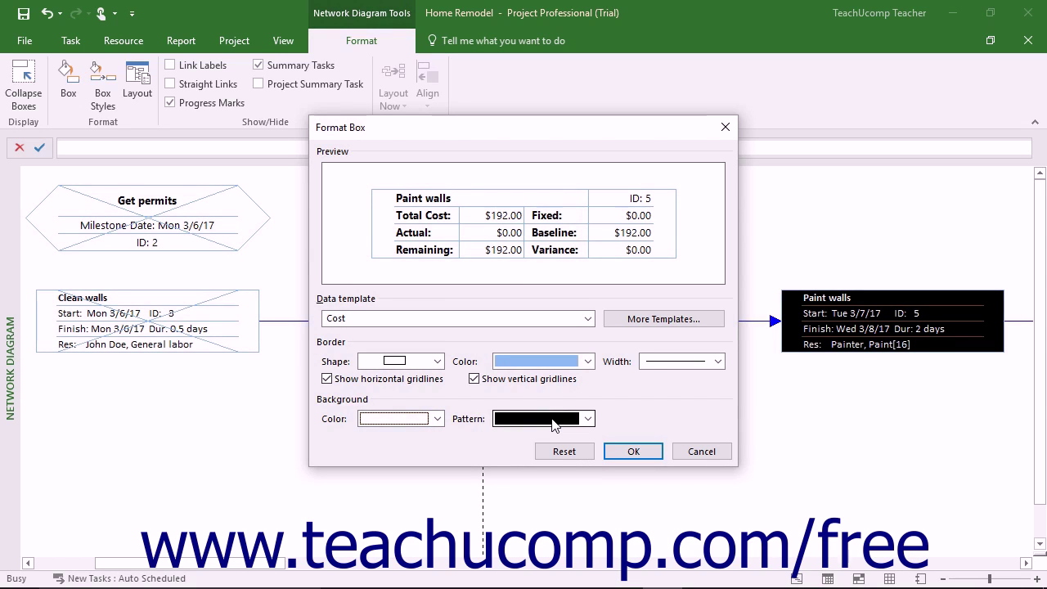
left_click(615, 452)
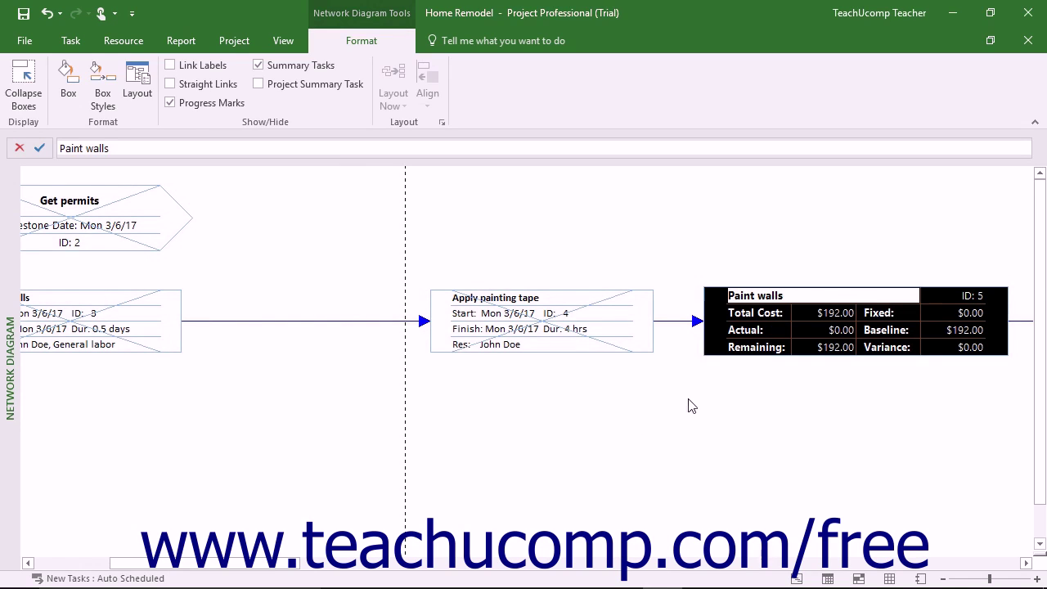
Step: In the box styles, set the Critical Milestone style to show data from task ID 1
left_click_drag(256, 569, 204, 563)
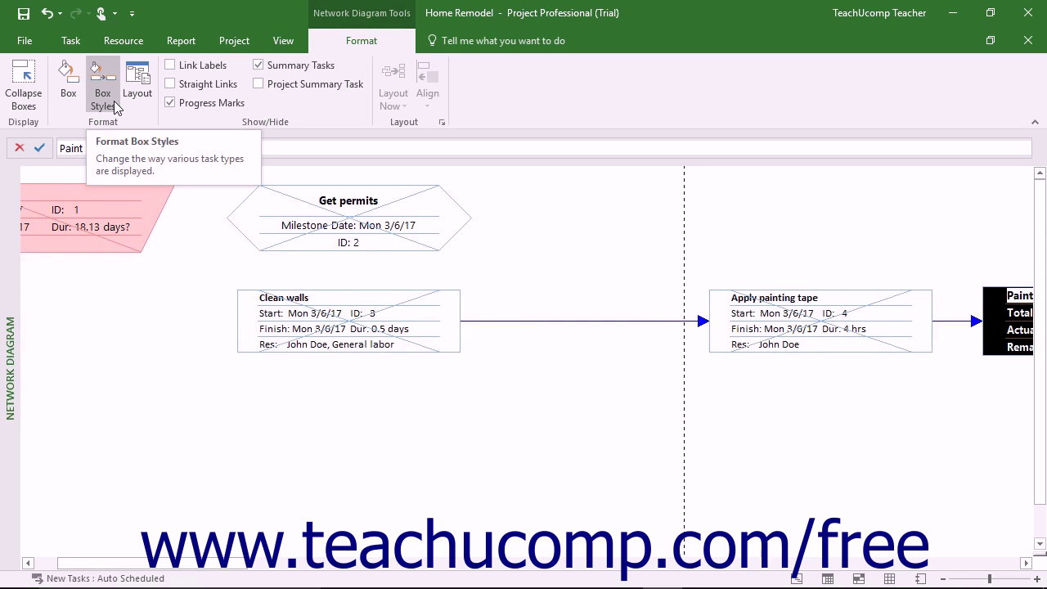
left_click(102, 98)
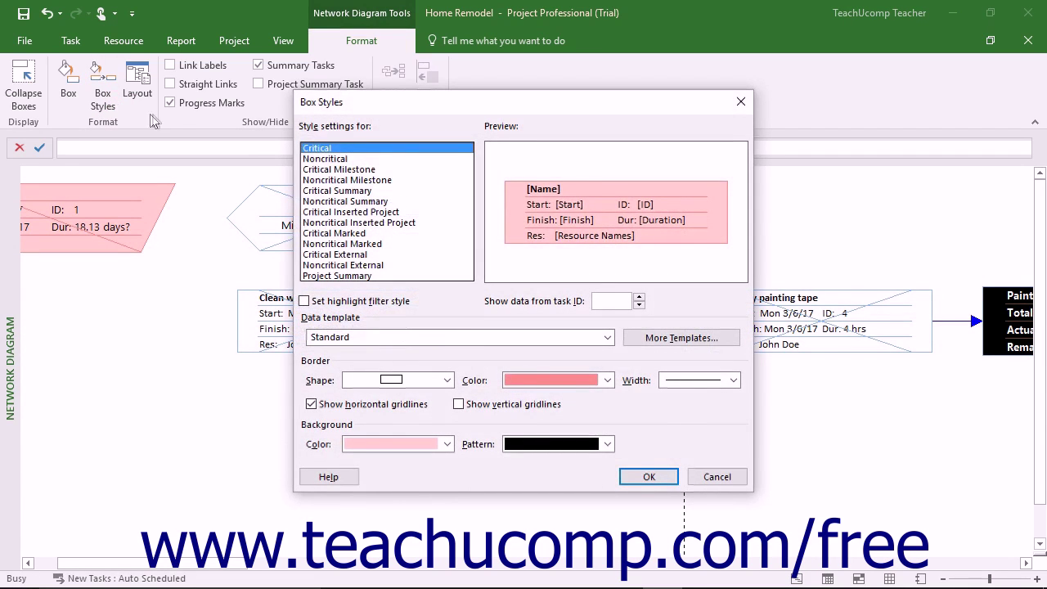
left_click(347, 170)
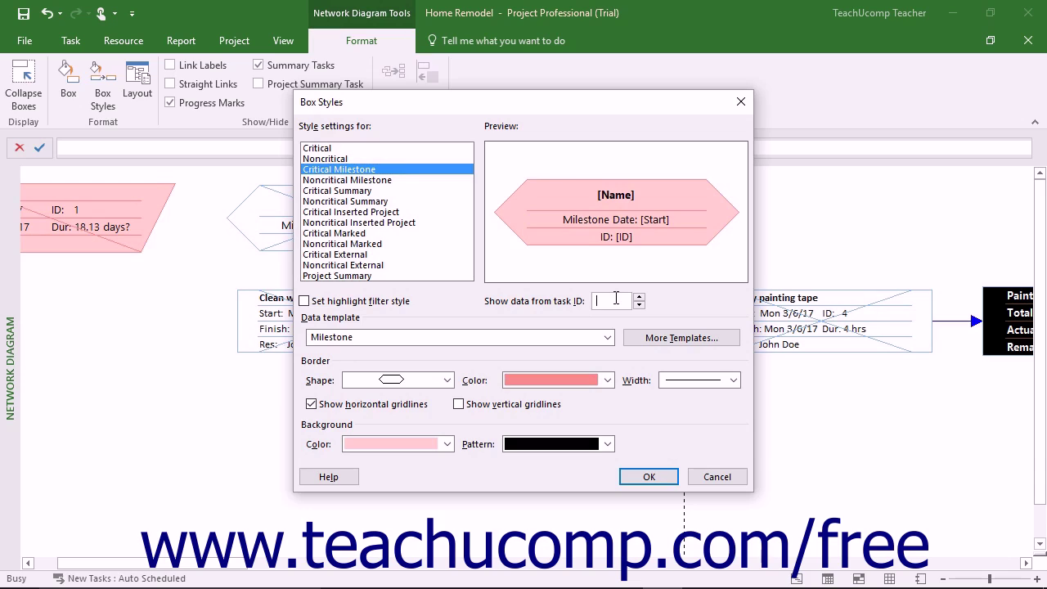
type("1")
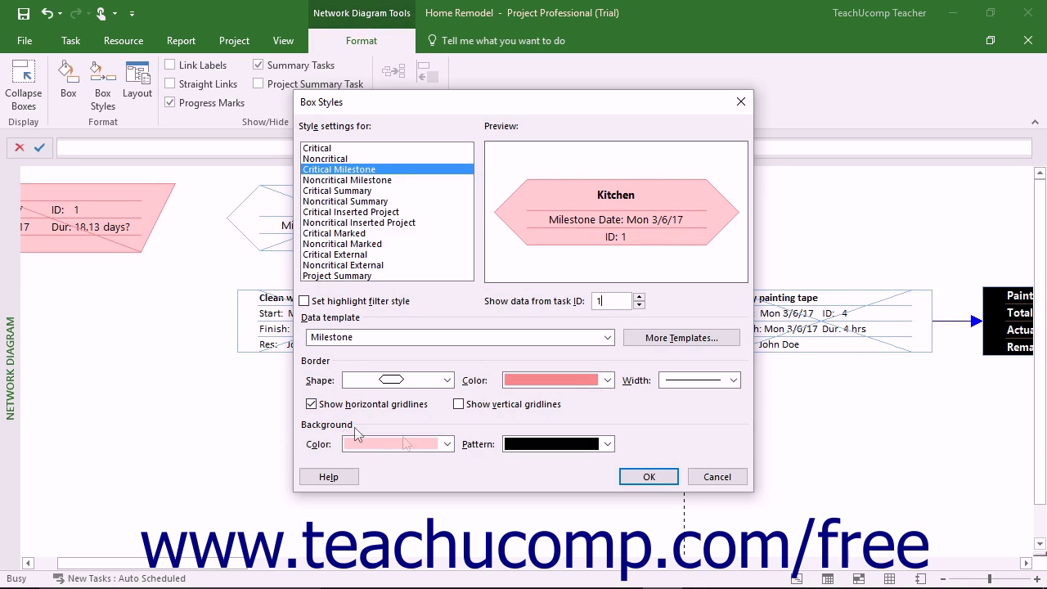
left_click(647, 477)
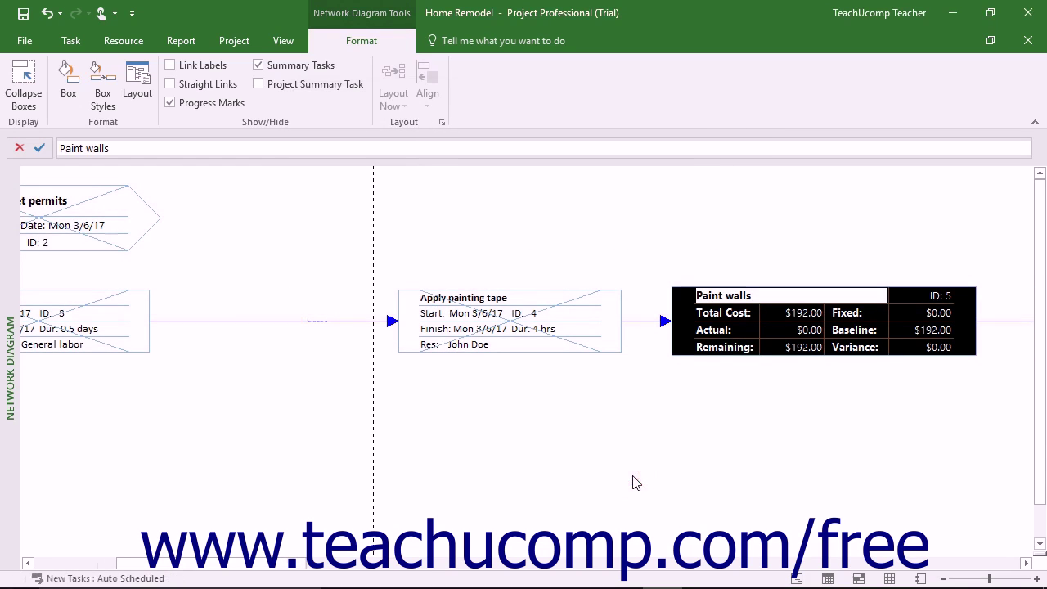
Step: Enable the highlight filter style for Critical task boxes and give it an orange background
left_click(103, 91)
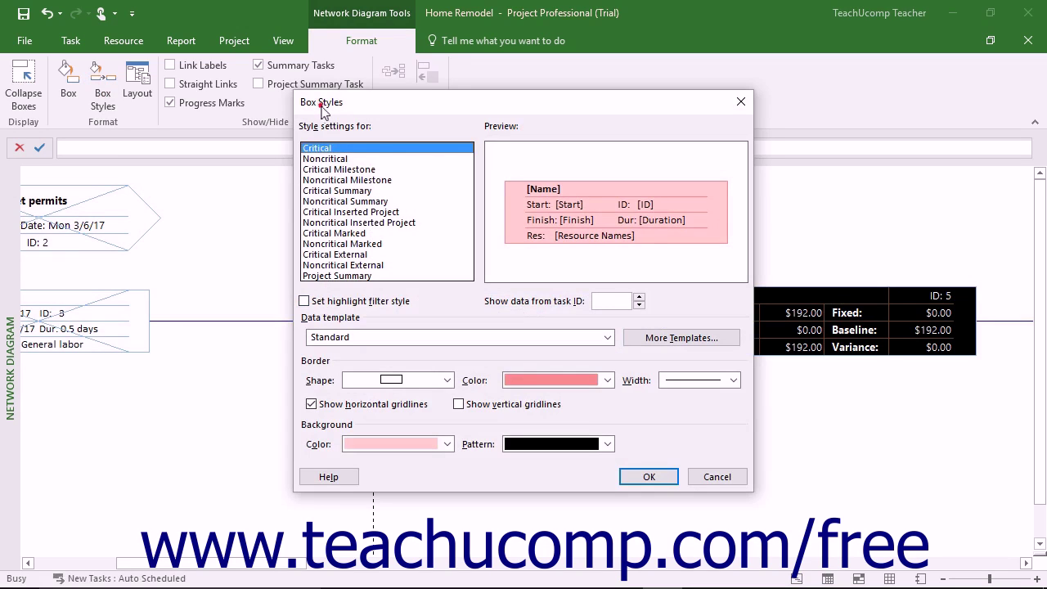
left_click(321, 302)
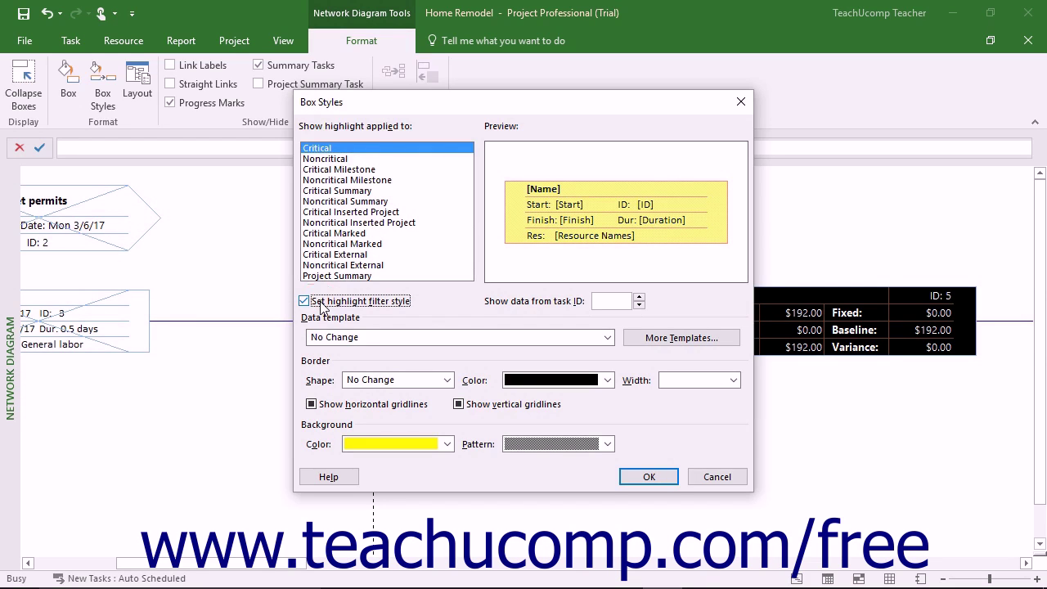
left_click(443, 446)
left_click(421, 317)
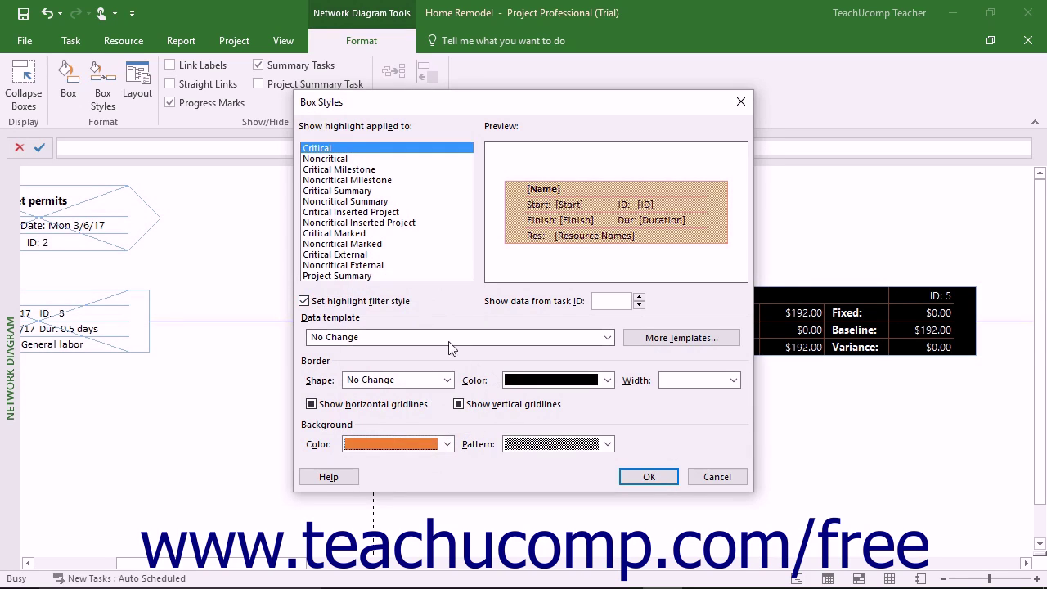
left_click(642, 478)
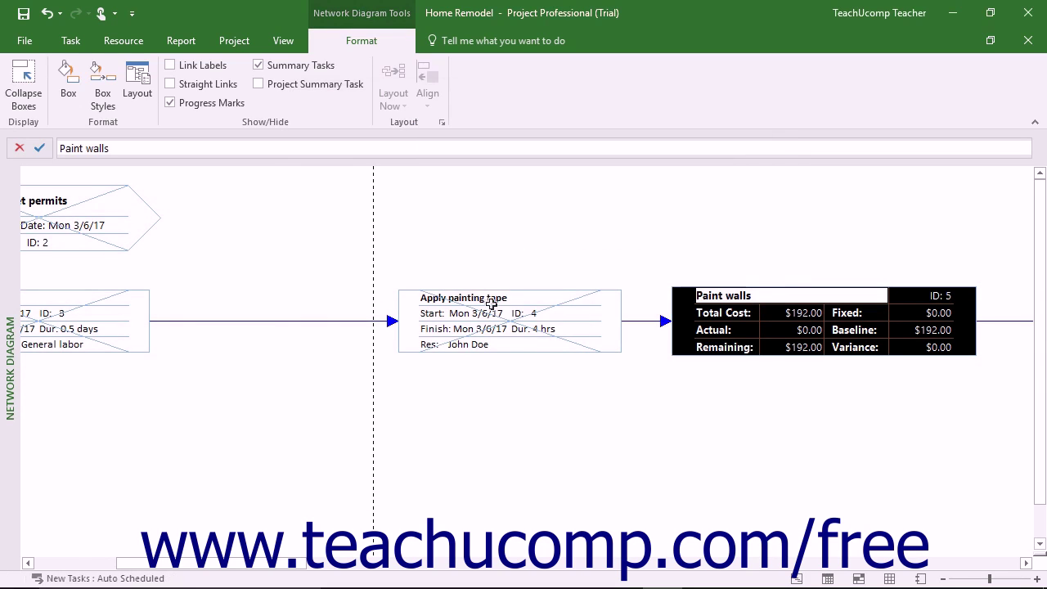
Step: Apply the Critical highlight filter to see the highlighted Kitchen box, and reset the filter to No Highlight
left_click(282, 41)
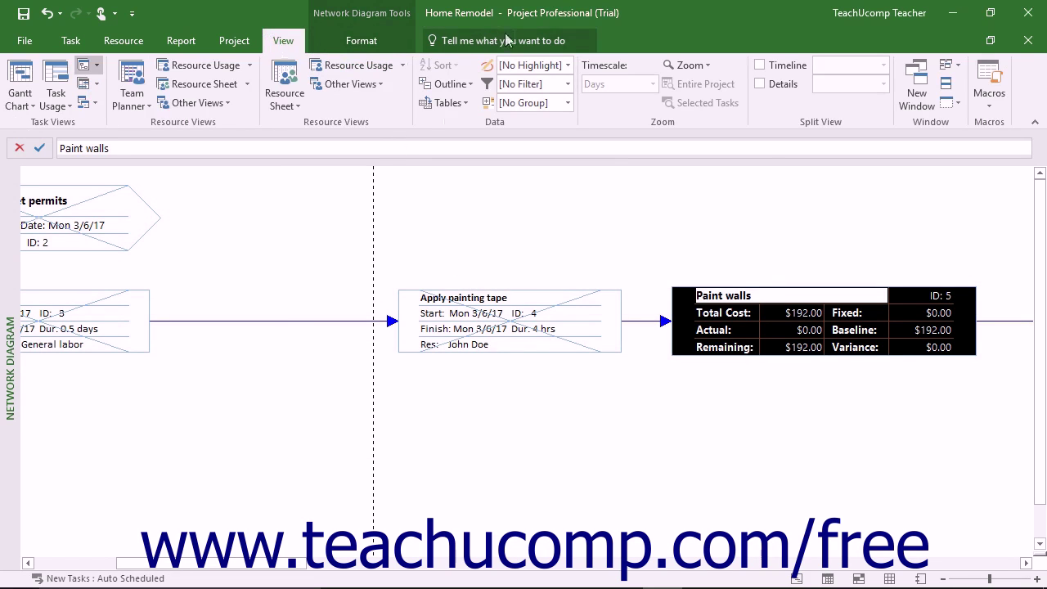
left_click(569, 66)
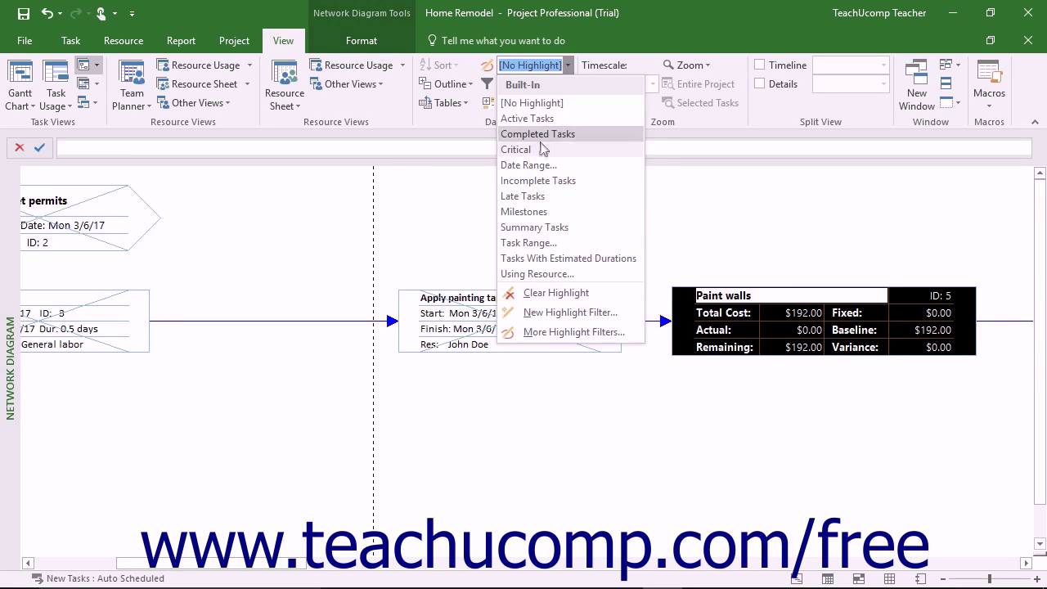
left_click(536, 150)
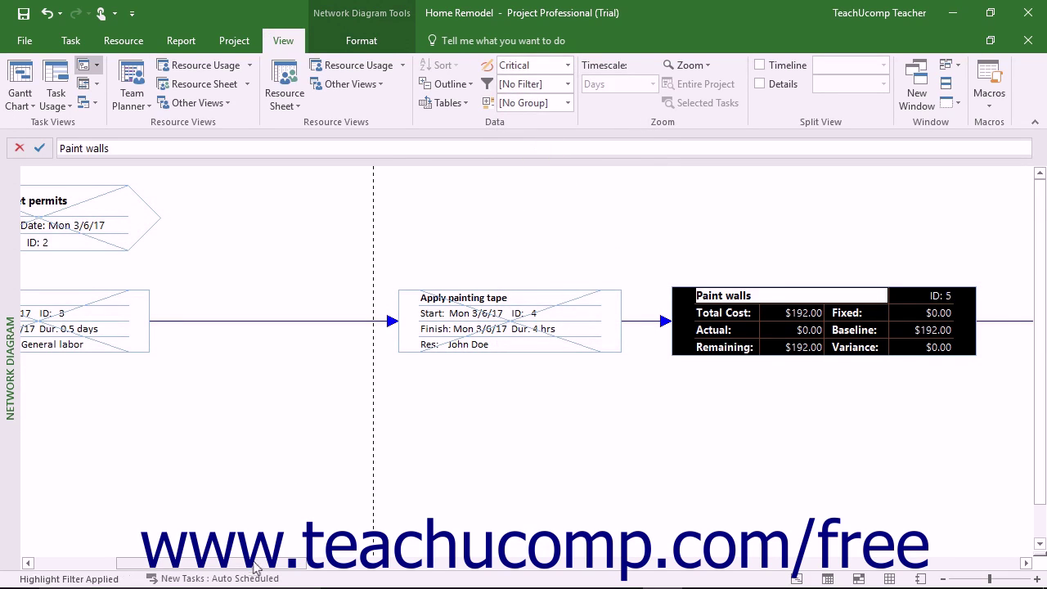
left_click_drag(258, 563, 175, 563)
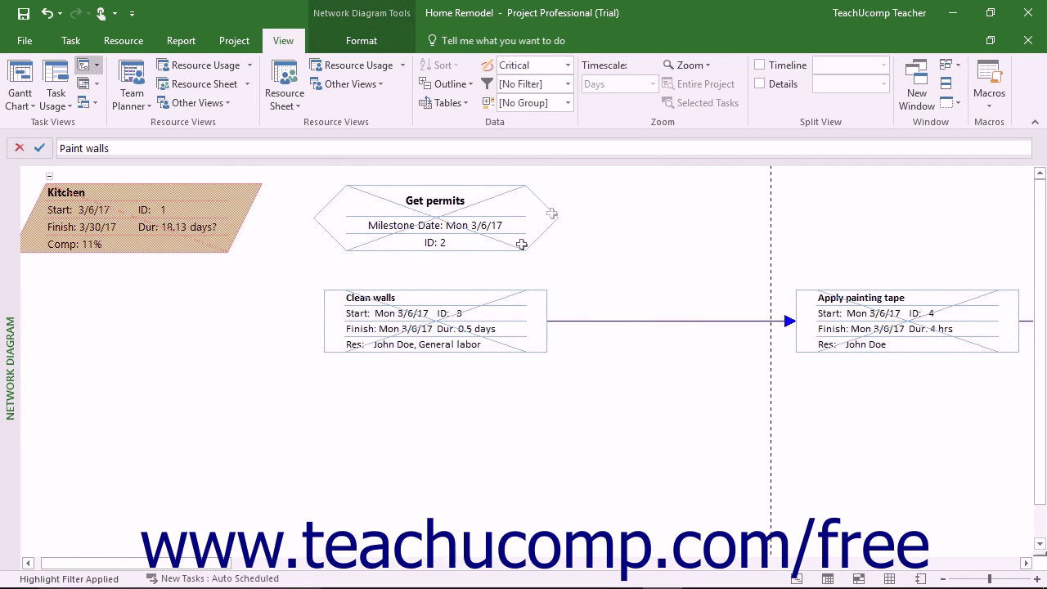
left_click(568, 65)
left_click(555, 103)
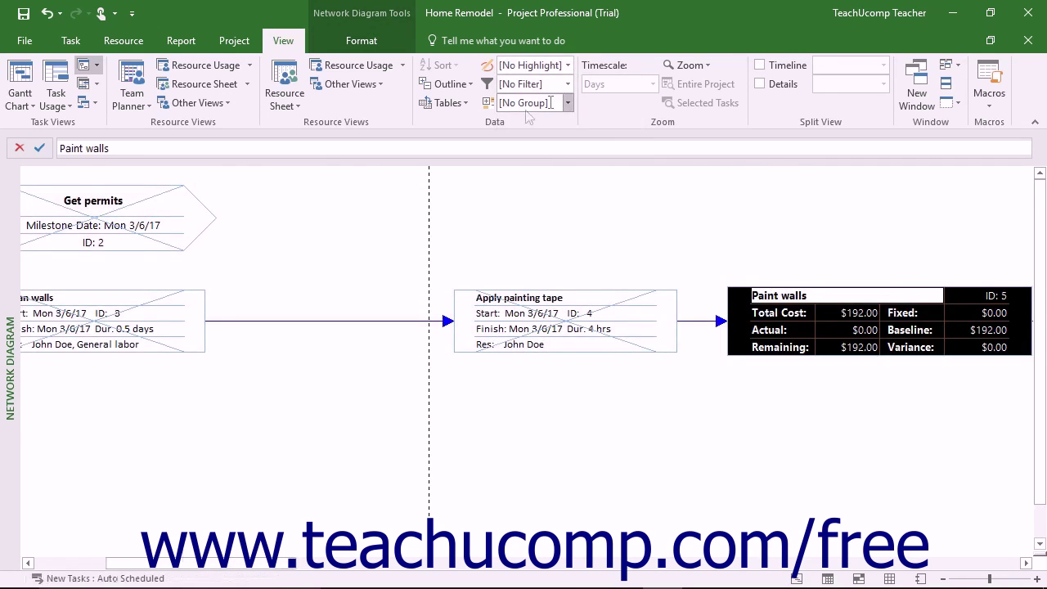
Step: In the diagram's layout settings, use automatic positioning for all boxes and choose the Top Down From Left arrangement
left_click(381, 43)
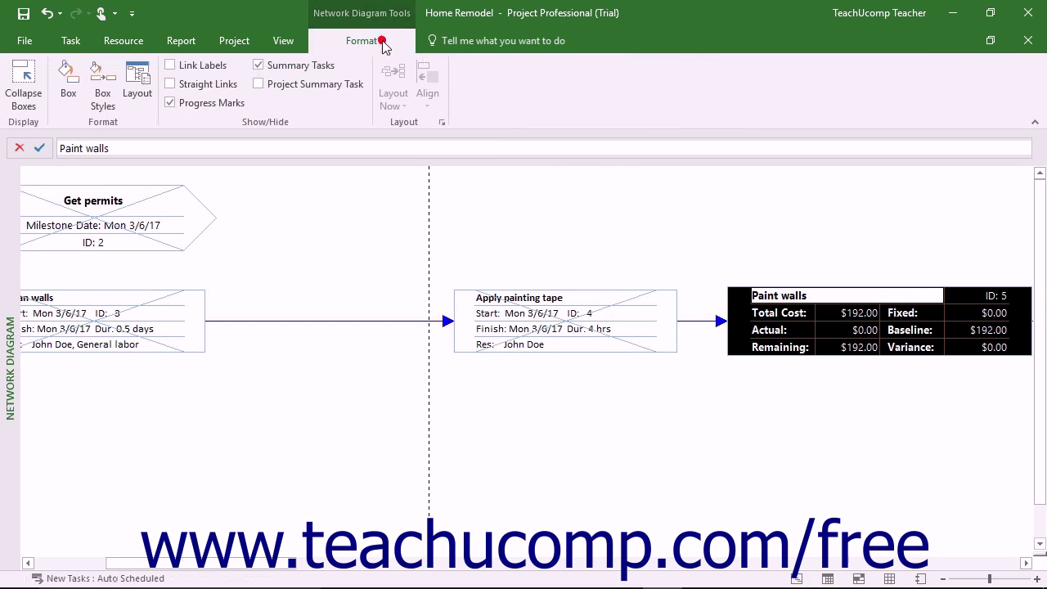
left_click(145, 79)
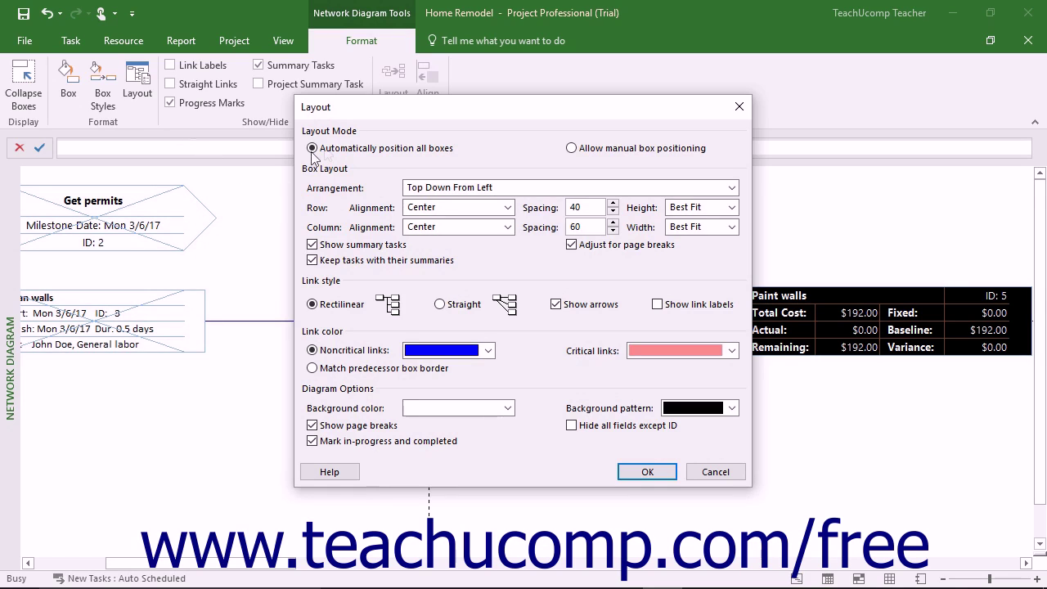
left_click(336, 131)
left_click(345, 145)
left_click(571, 148)
left_click(443, 151)
left_click(348, 169)
left_click(730, 188)
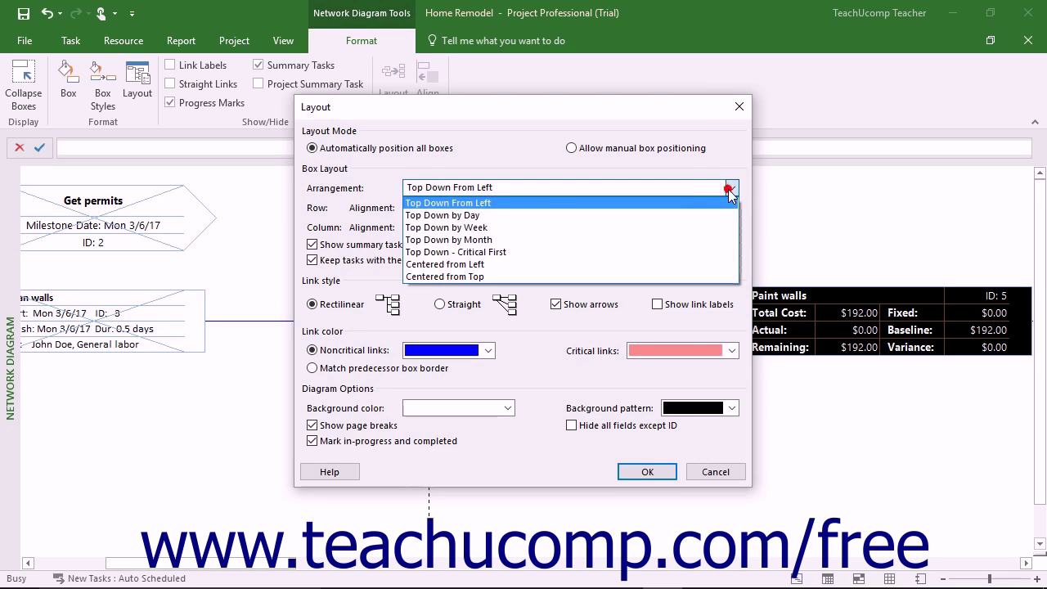
left_click(545, 202)
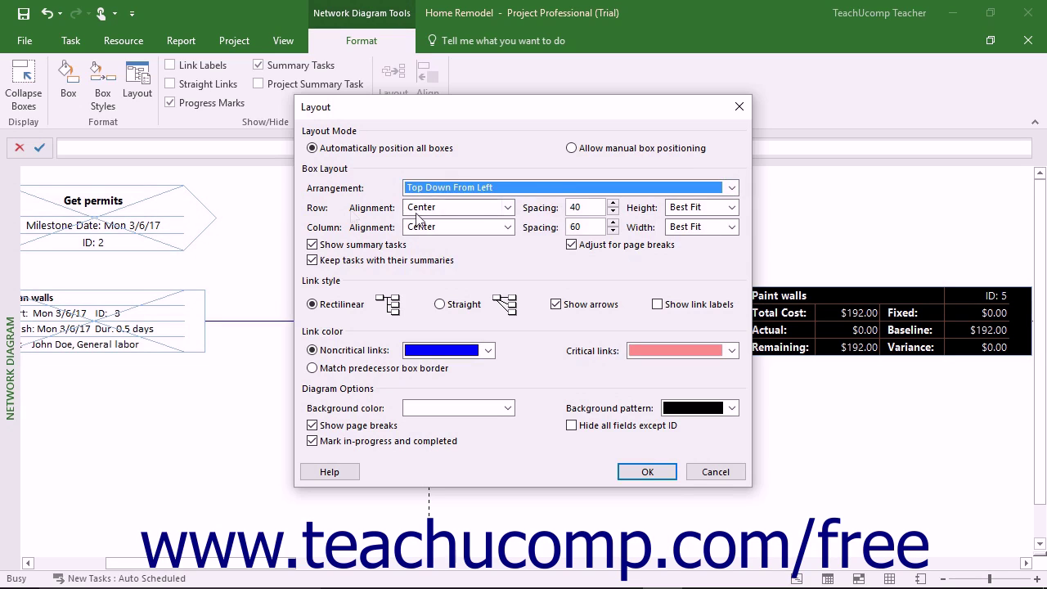
Step: Turn on link labels in the layout settings and use the Rectilinear link style
left_click(327, 209)
left_click(343, 286)
left_click(333, 309)
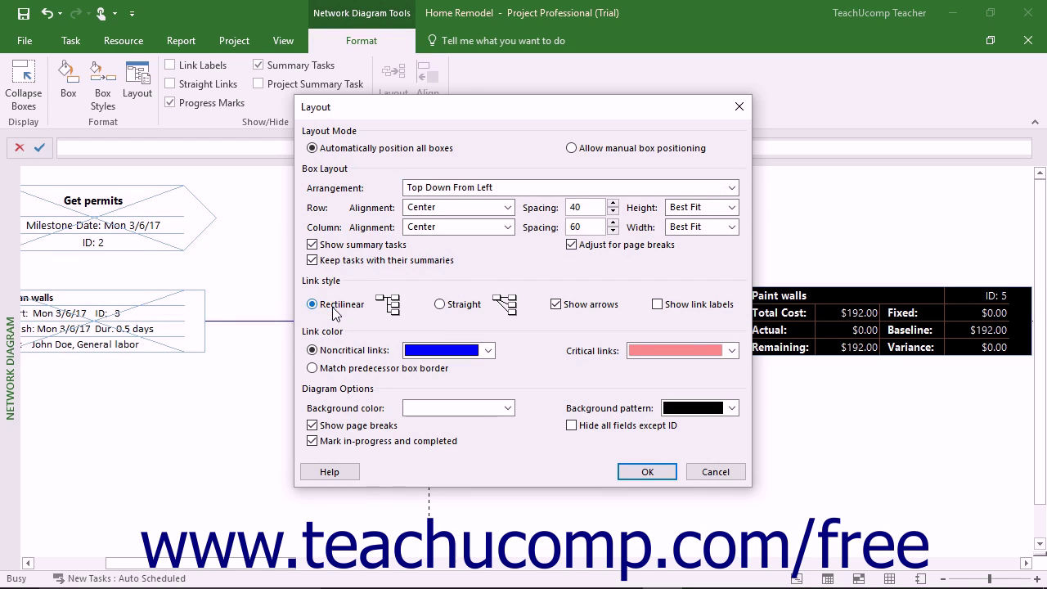
left_click(445, 305)
left_click(658, 305)
left_click(342, 305)
Step: Check the noncritical and critical link colors, try matching the predecessor box border, and return to the Noncritical links option
left_click(486, 350)
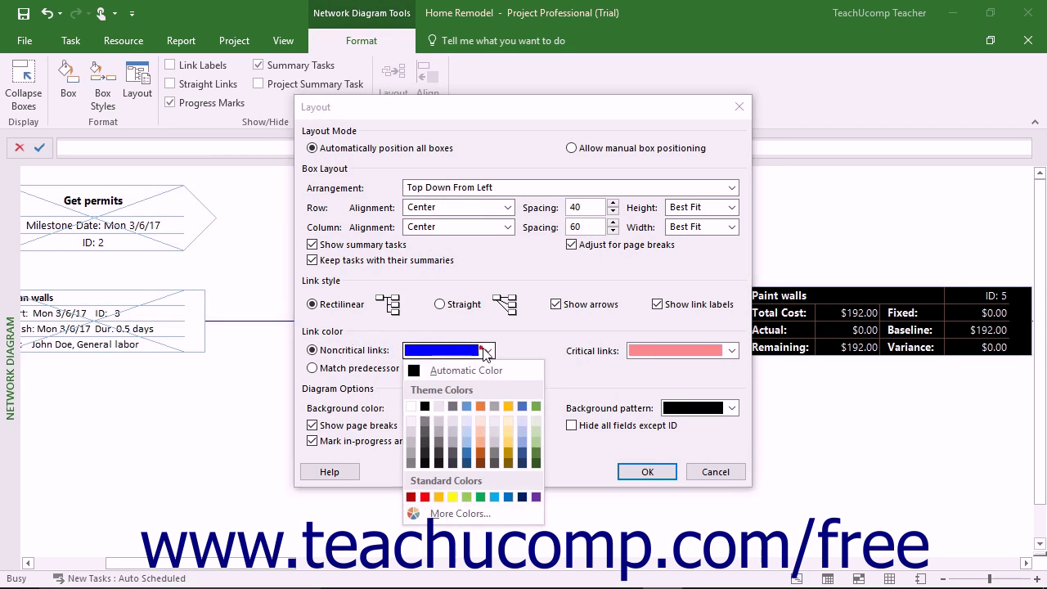
left_click(486, 350)
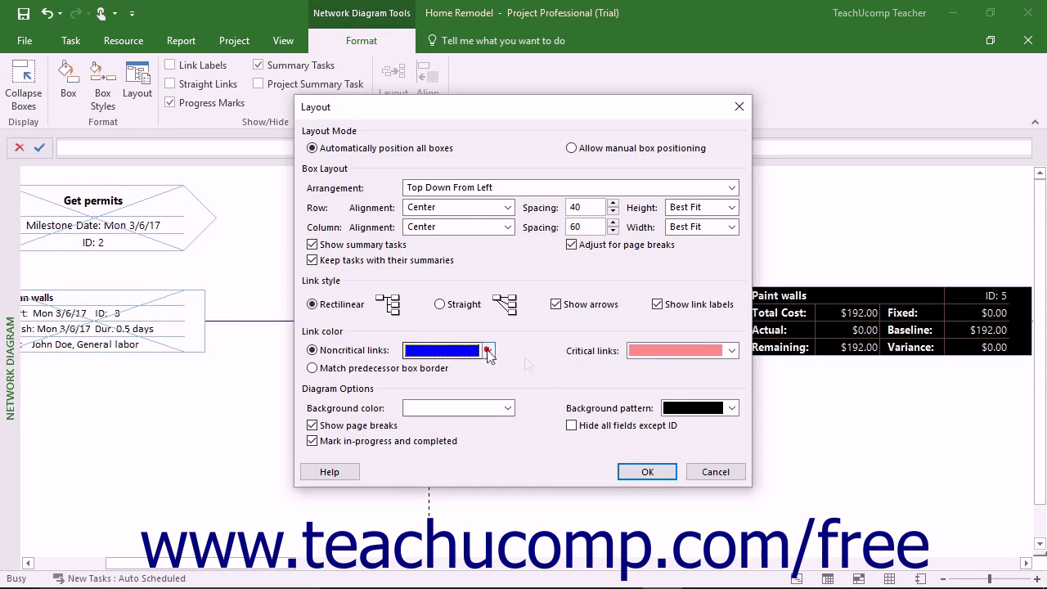
left_click(733, 350)
left_click(733, 351)
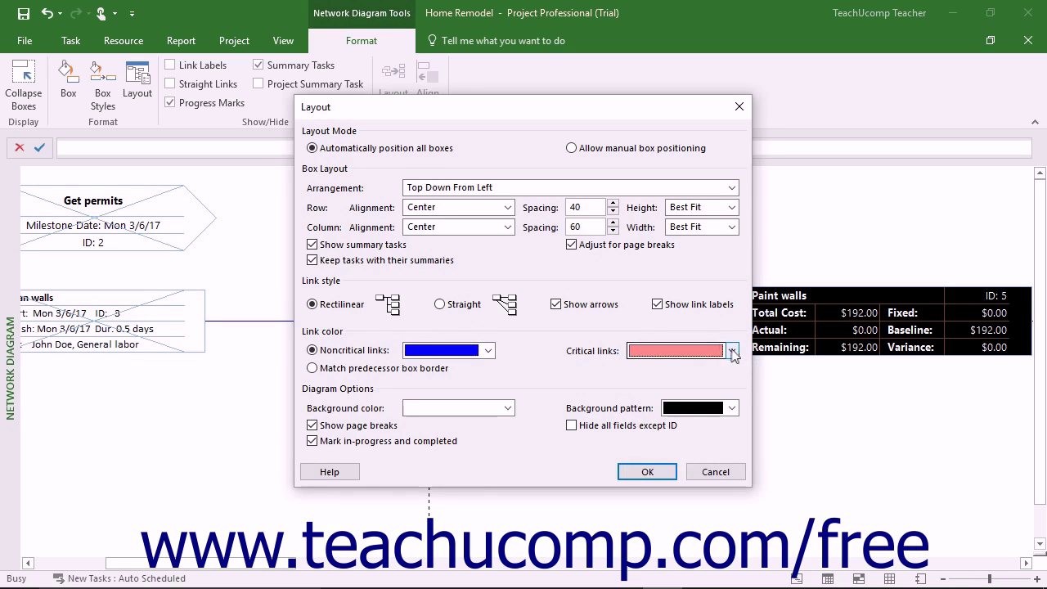
left_click(432, 372)
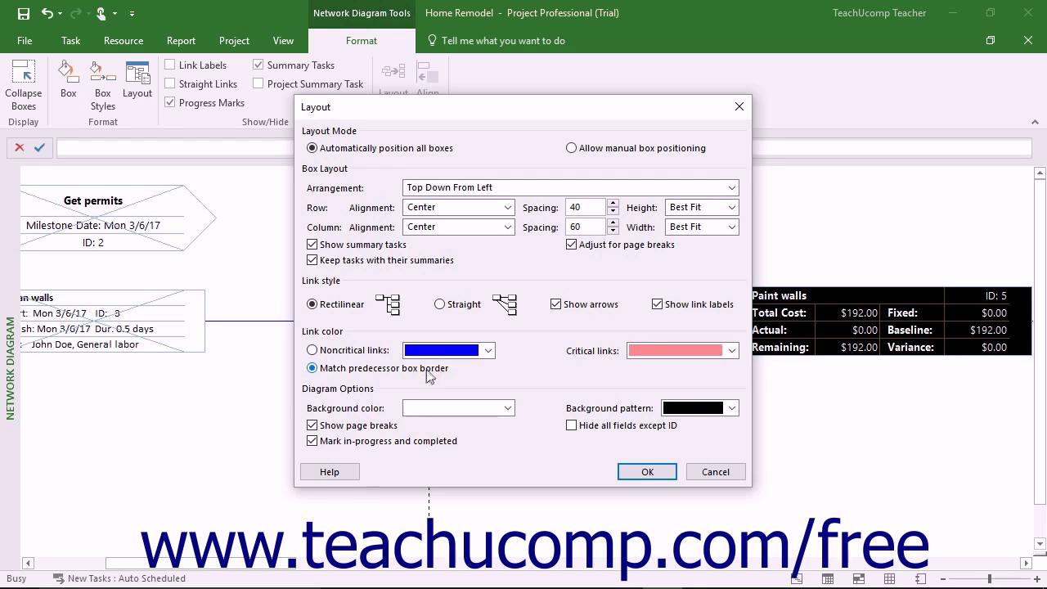
left_click(362, 351)
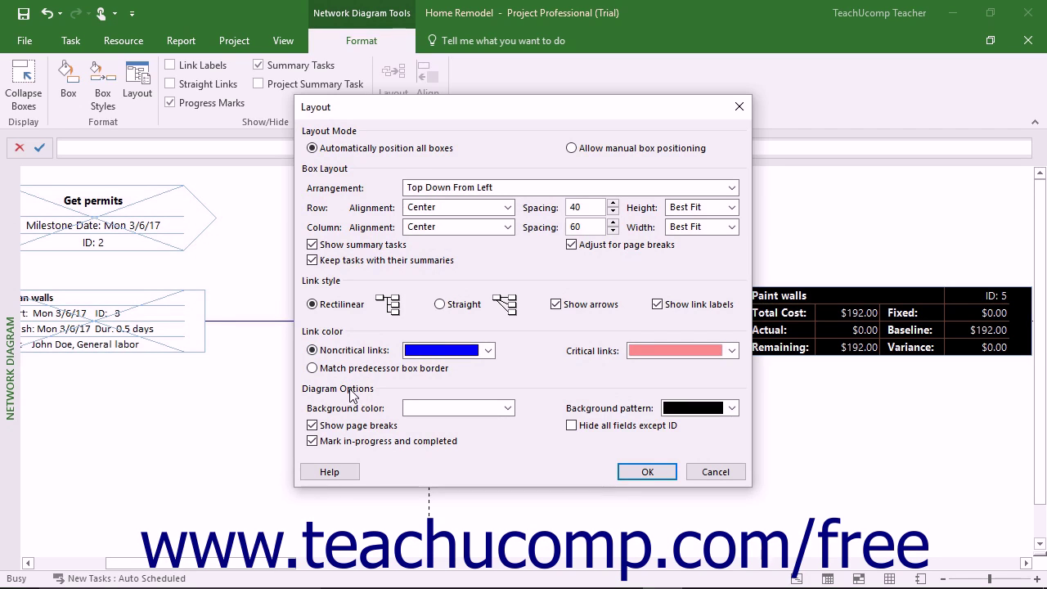
Step: Review the diagram's background color and pattern choices, and apply the layout settings
left_click(508, 408)
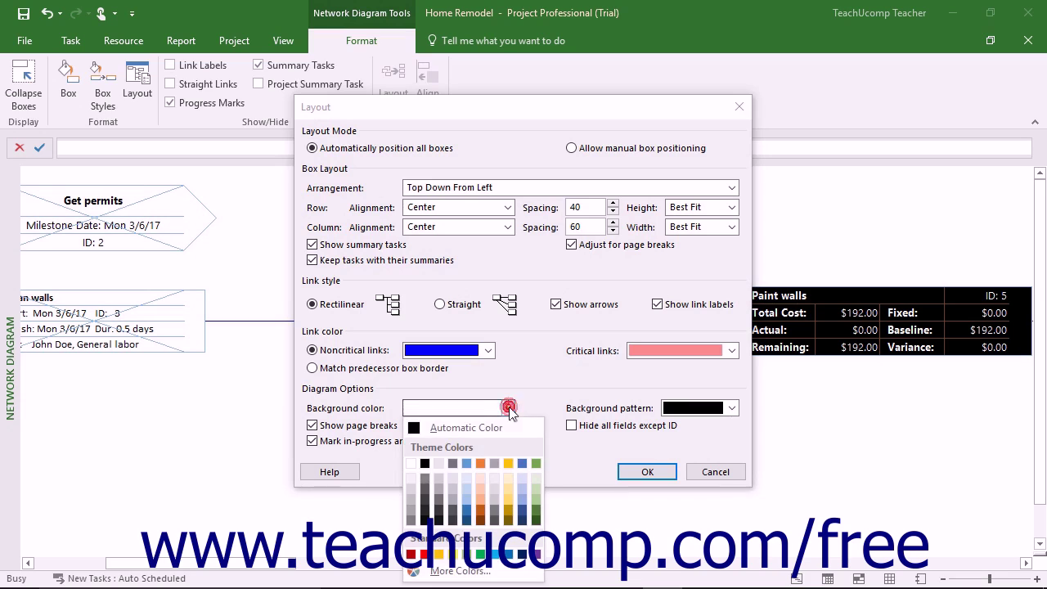
left_click(731, 408)
left_click(732, 408)
left_click(733, 408)
left_click(732, 408)
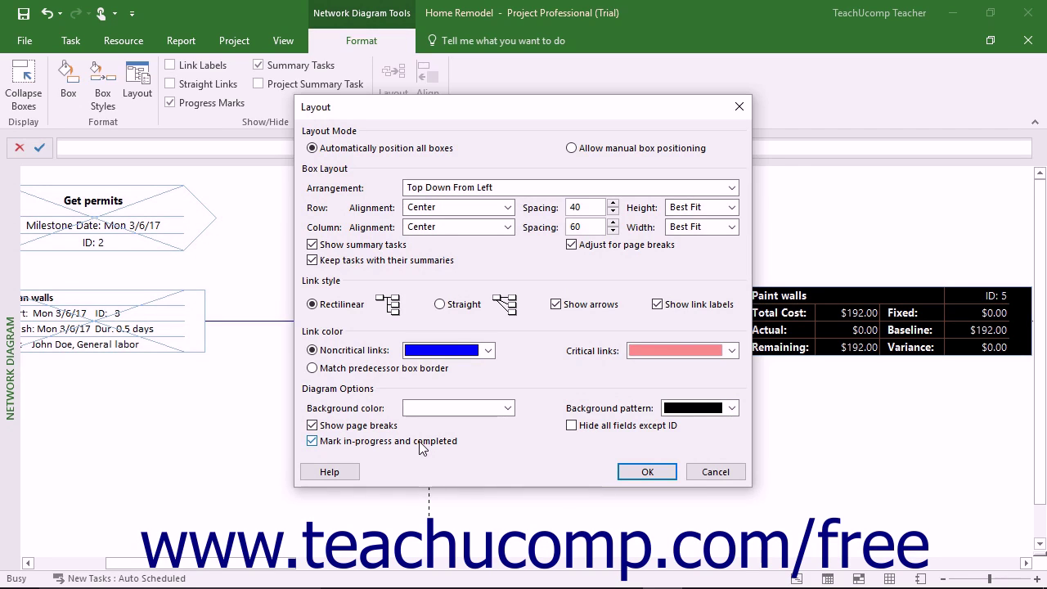
left_click(647, 473)
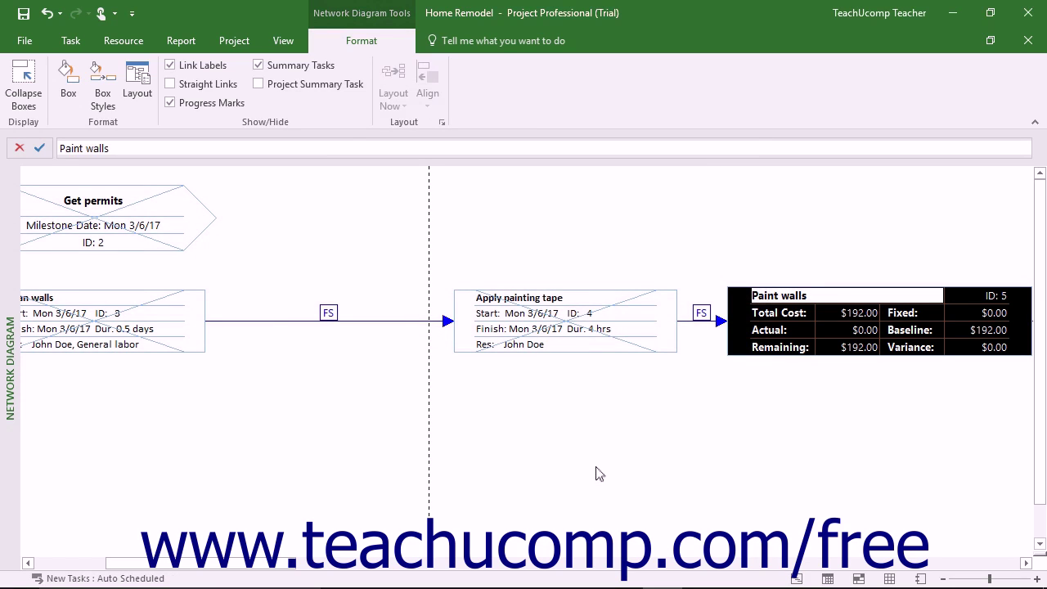
Step: Hide the link labels on the dependency links in the diagram
left_click(281, 124)
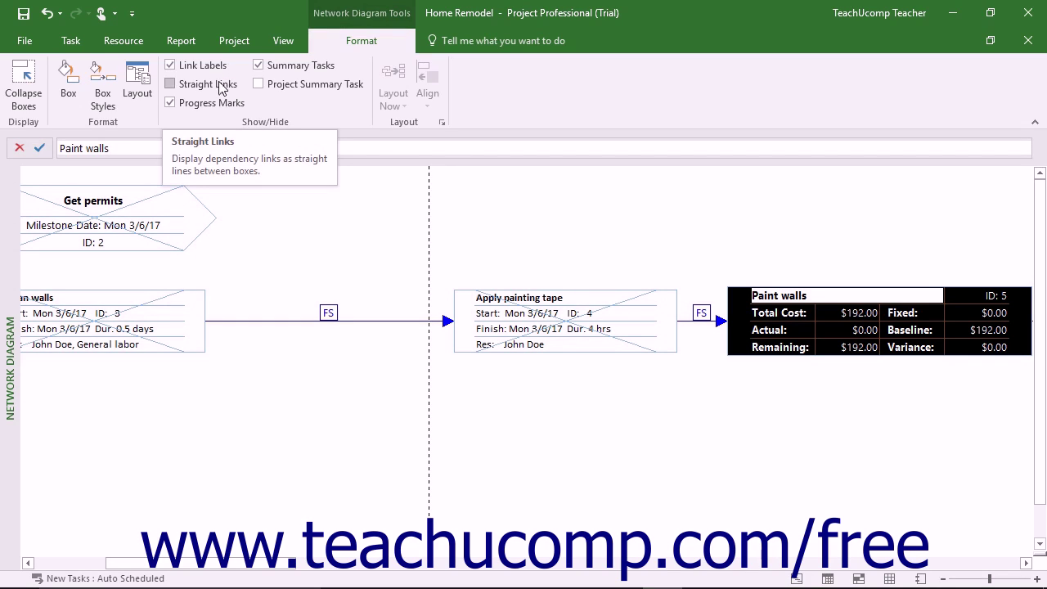
left_click(170, 65)
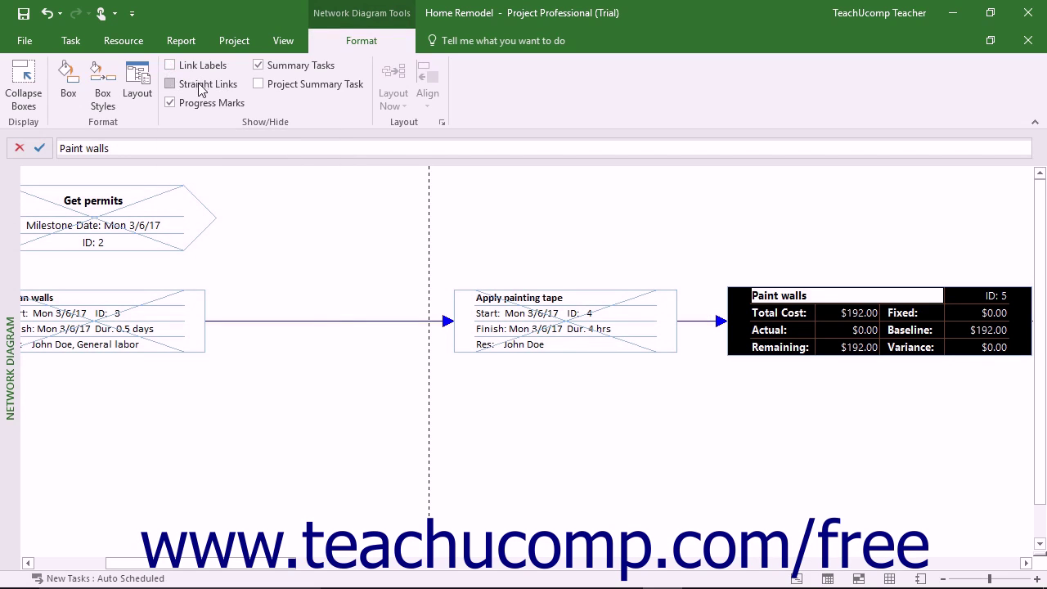
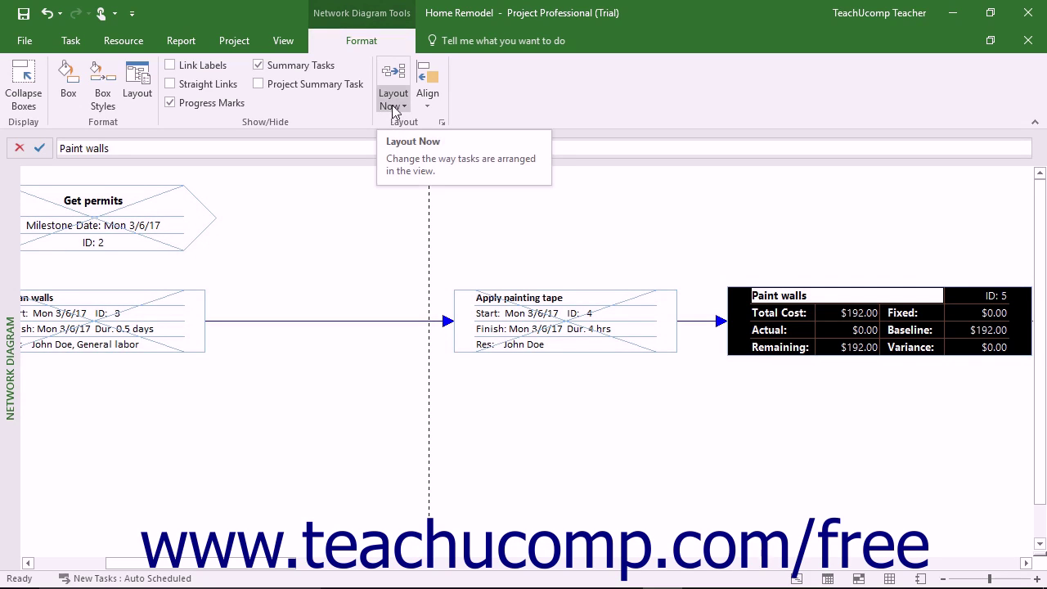
Step: Lay out the tasks related to the selected Paint walls box with Layout Related Tasks Now
left_click(393, 107)
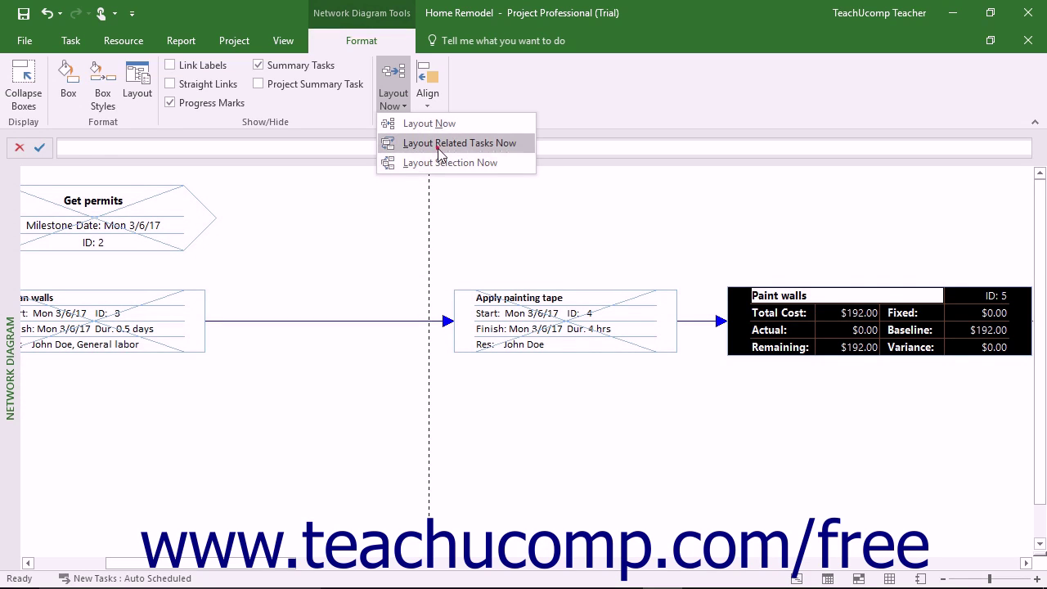
left_click(440, 146)
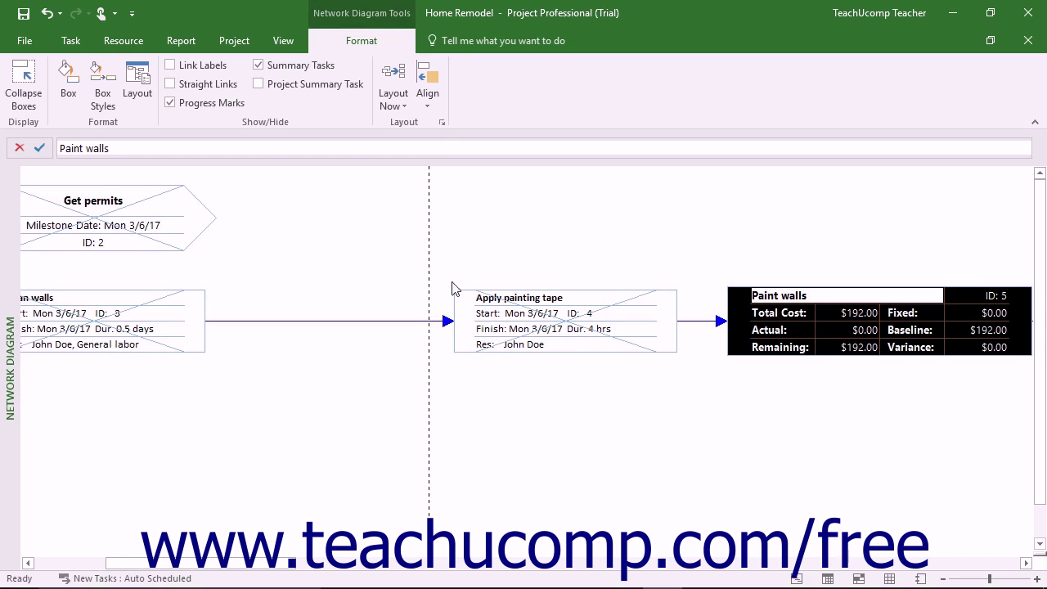
Step: Select the Get permits, Apply painting tape and Paint walls boxes together and view the available alignment options
left_click(193, 306)
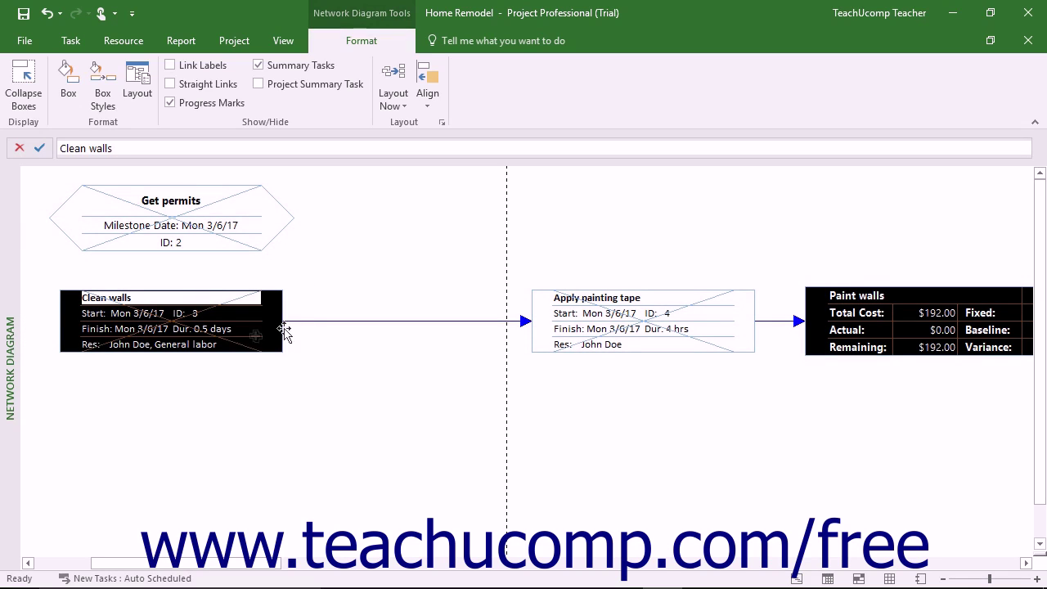
left_click(201, 243)
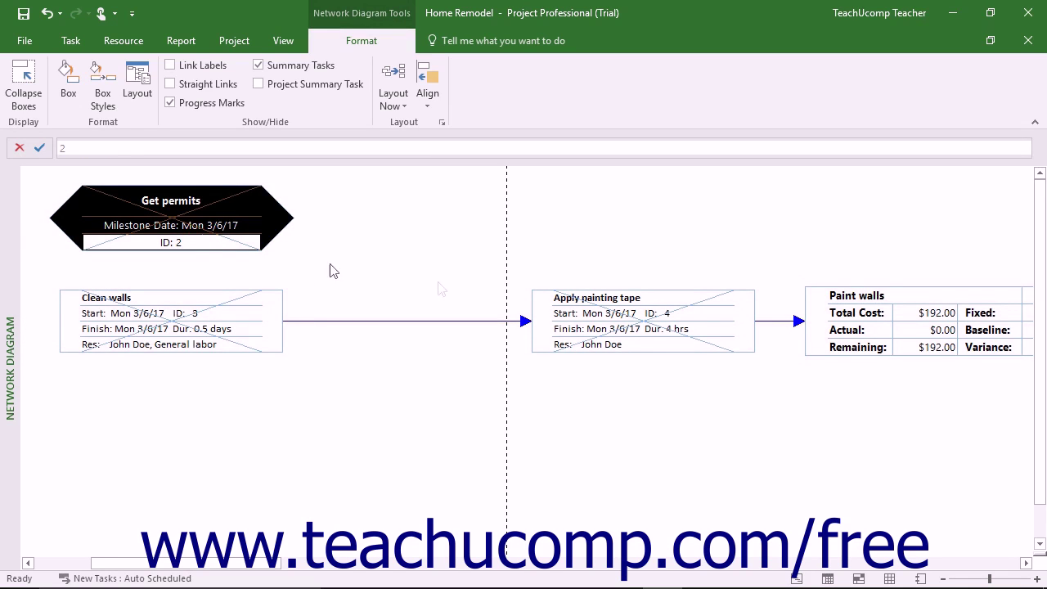
left_click(573, 322, "ctrl")
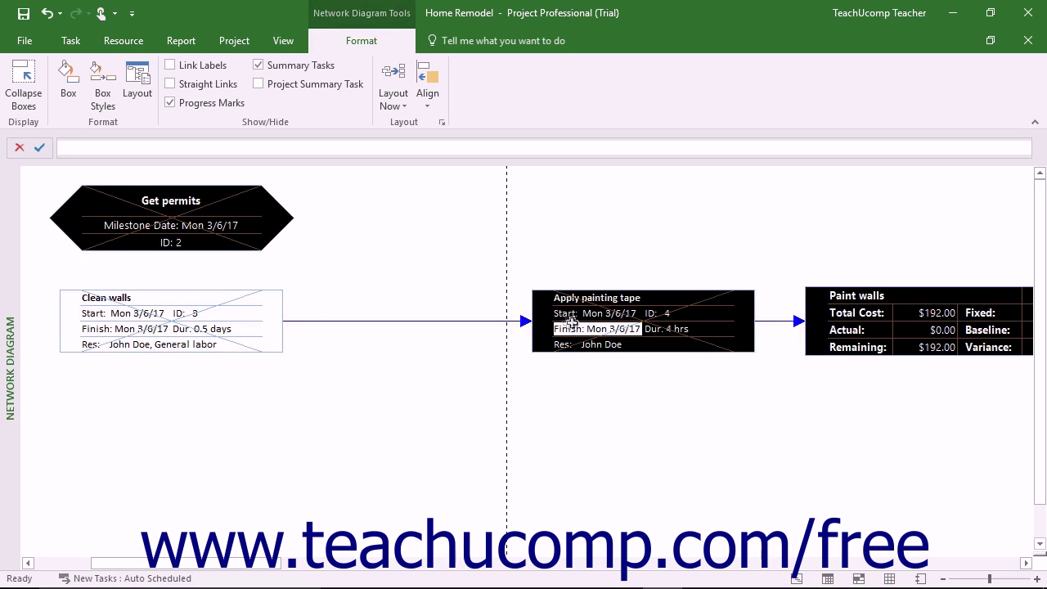
left_click(427, 106)
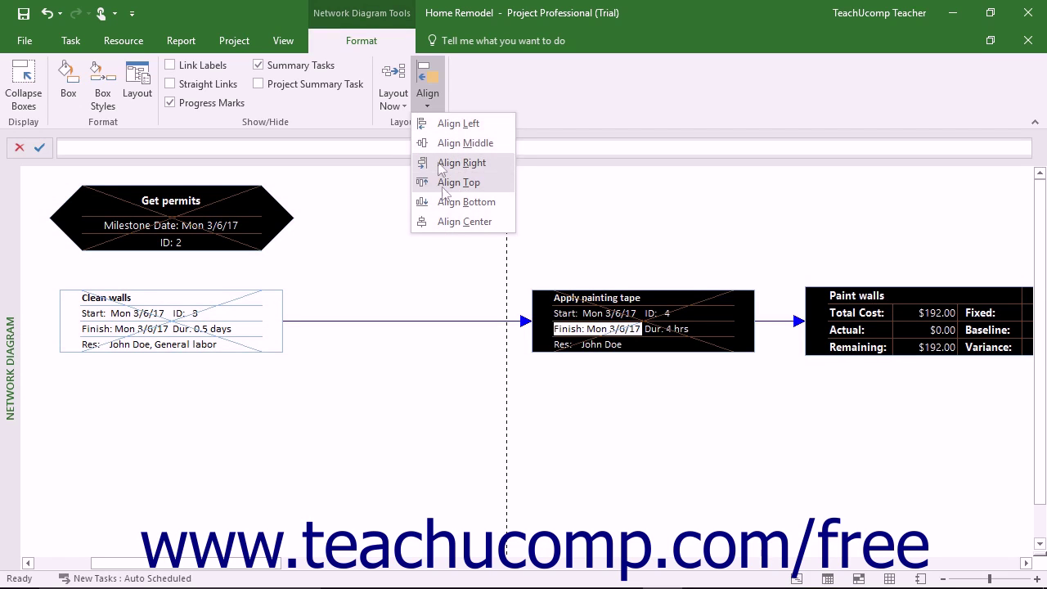
left_click(428, 104)
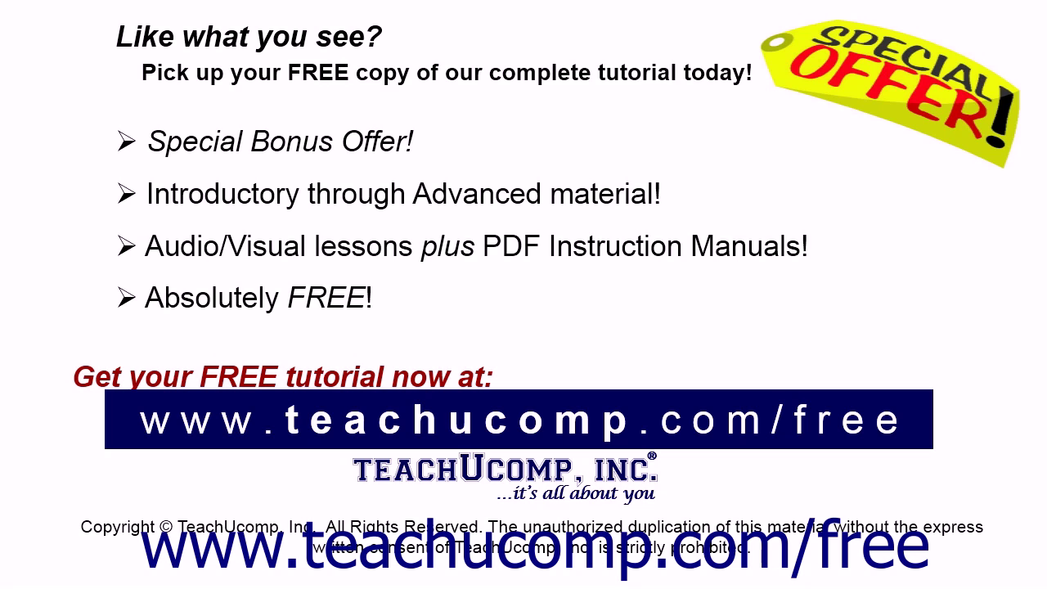